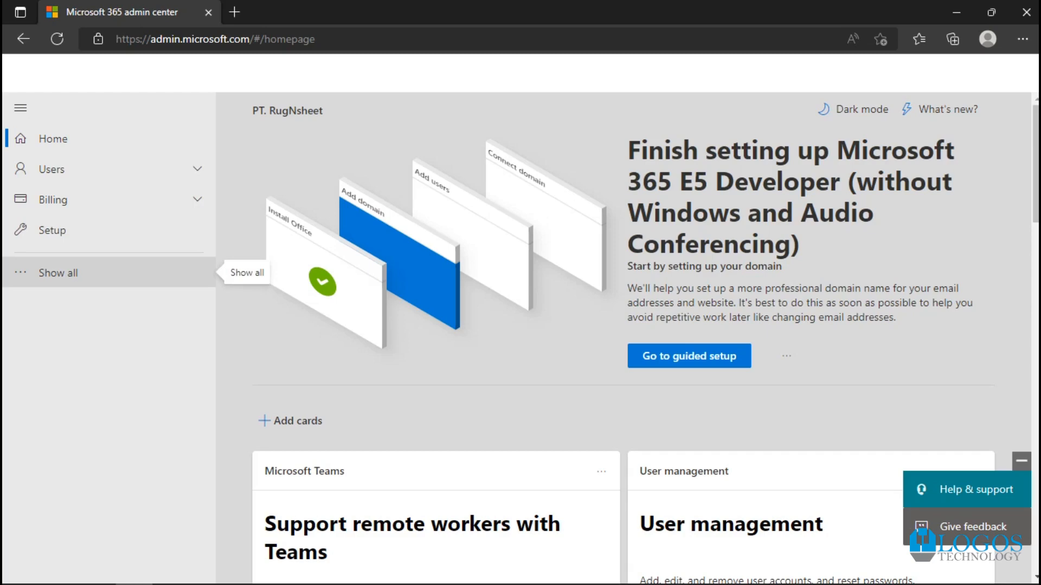
Open the Exchange admin center from the full admin centers list, using the account already signed in to the tenant.
click(58, 272)
scroll(81, 353, down, 3)
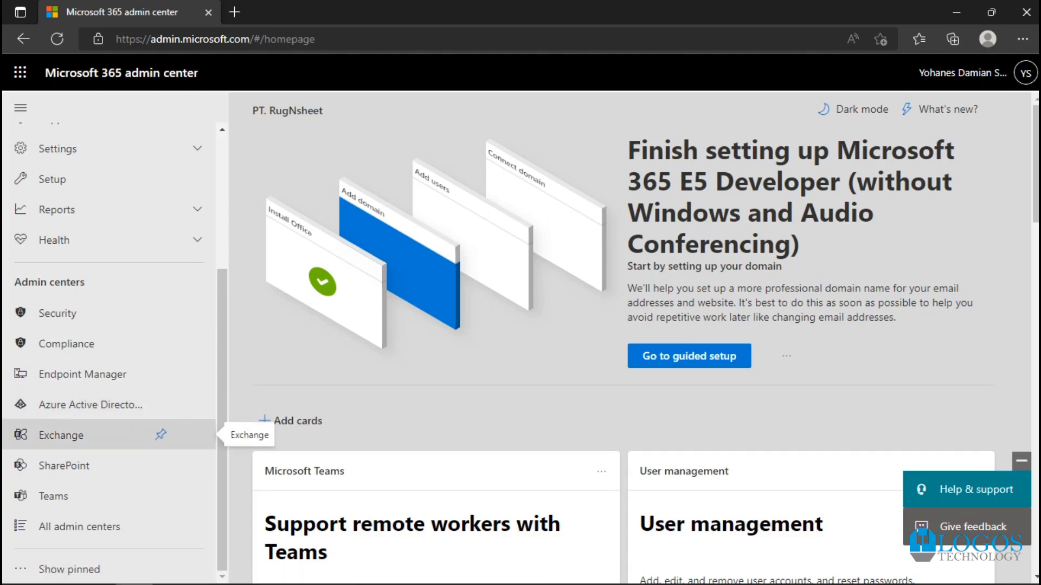
click(61, 435)
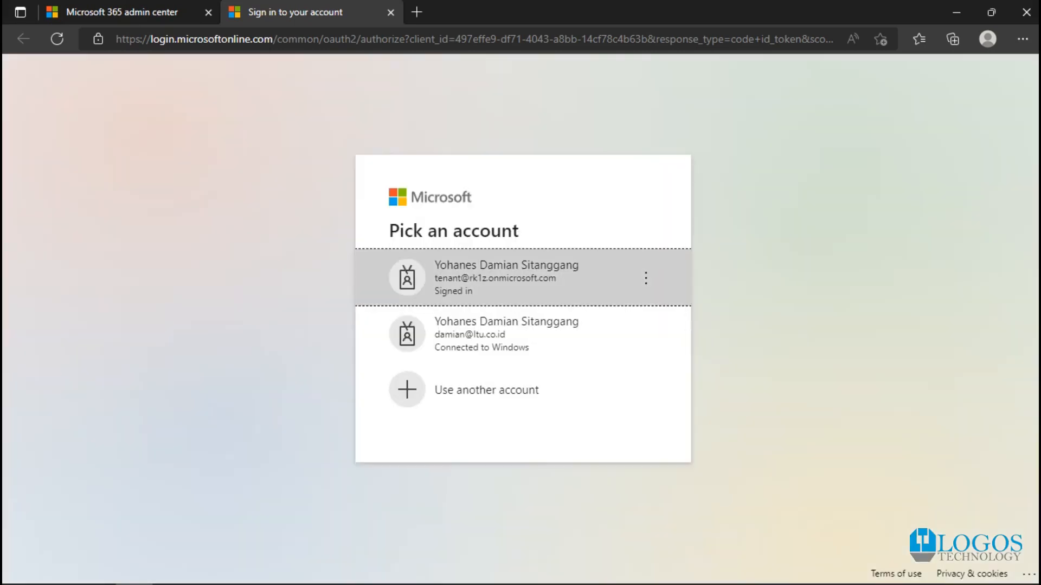
click(506, 278)
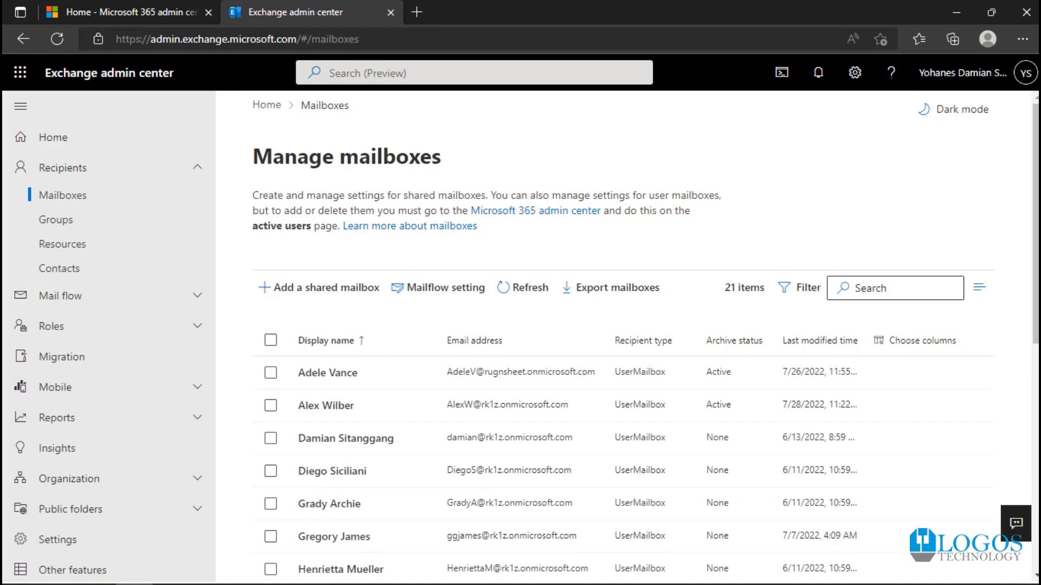
scroll(623, 336, down, 1)
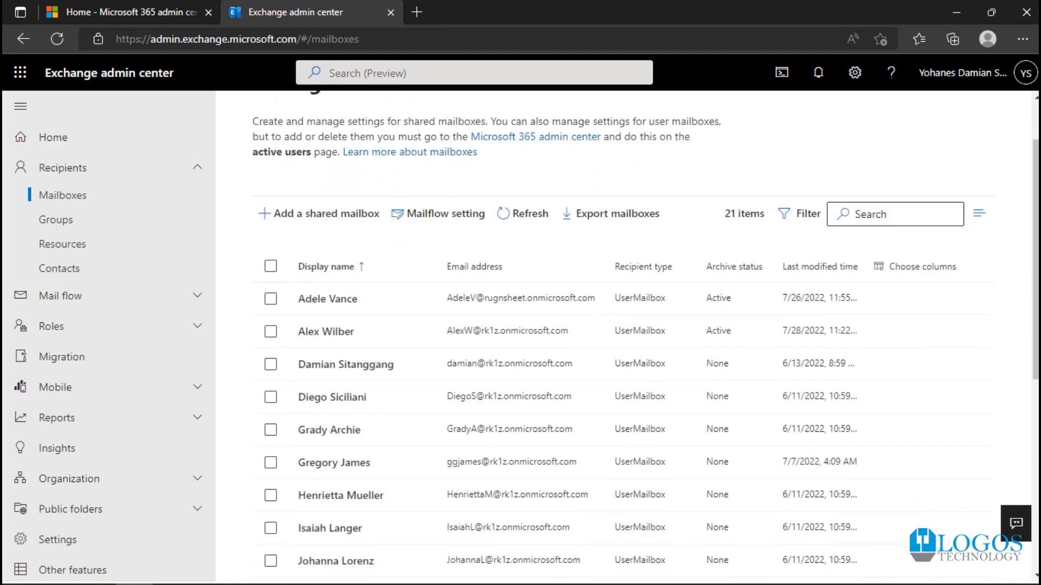
scroll(624, 336, up, 1)
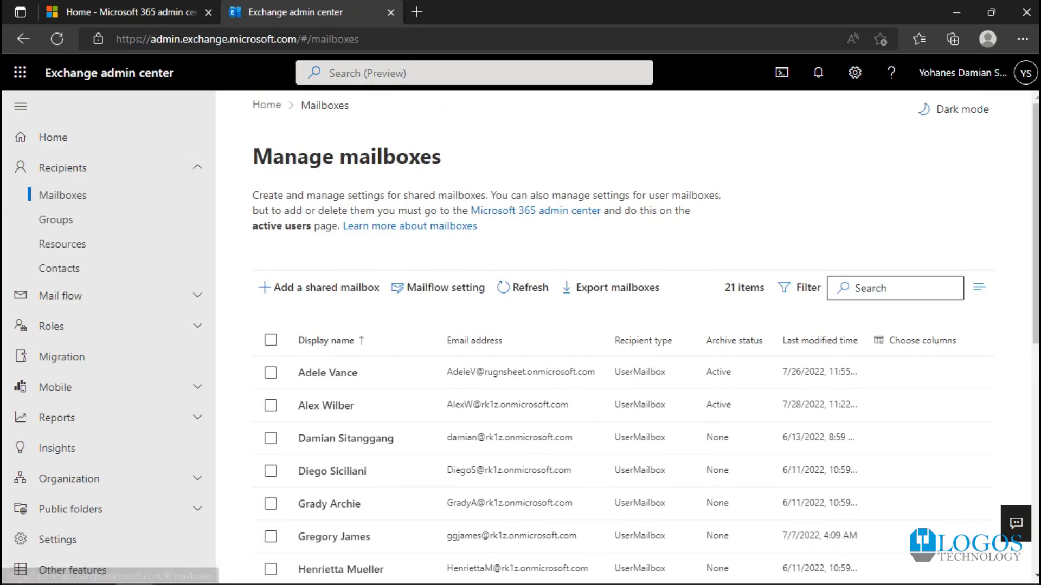
Return to the Exchange admin center home page, collapse Recipients and open the Other features page.
click(53, 137)
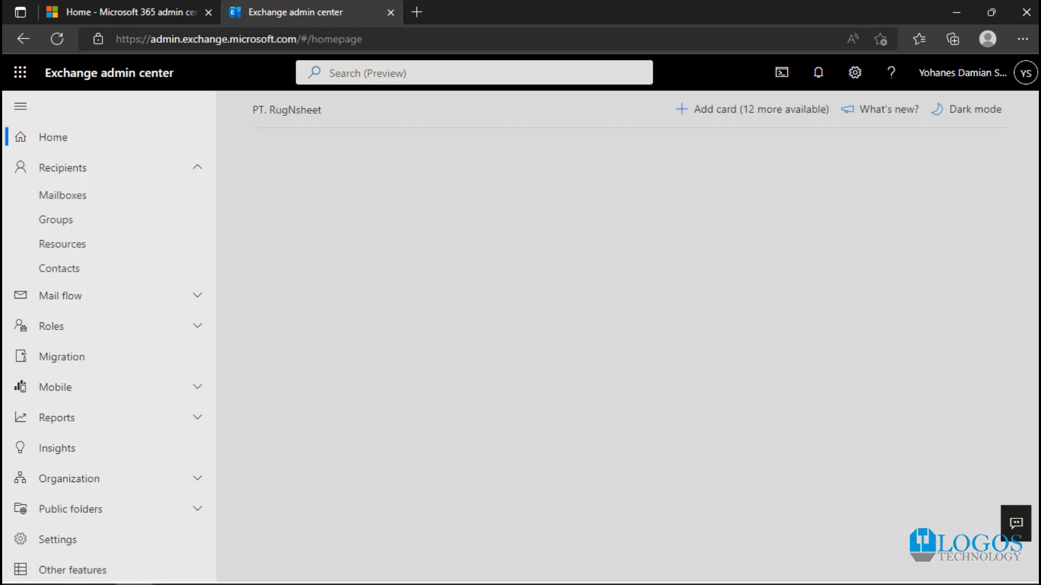
click(109, 168)
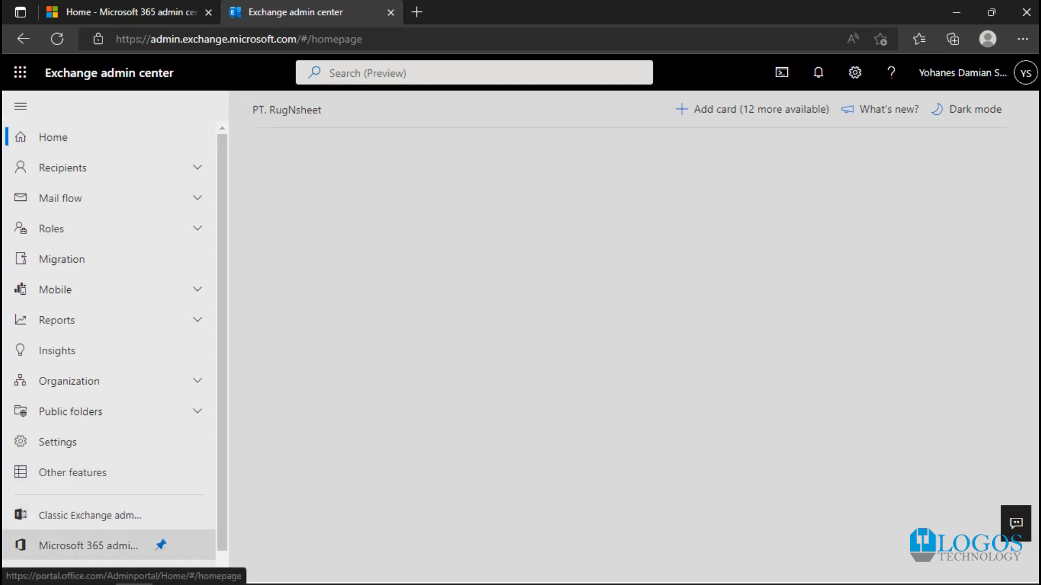
scroll(108, 515, down, 1)
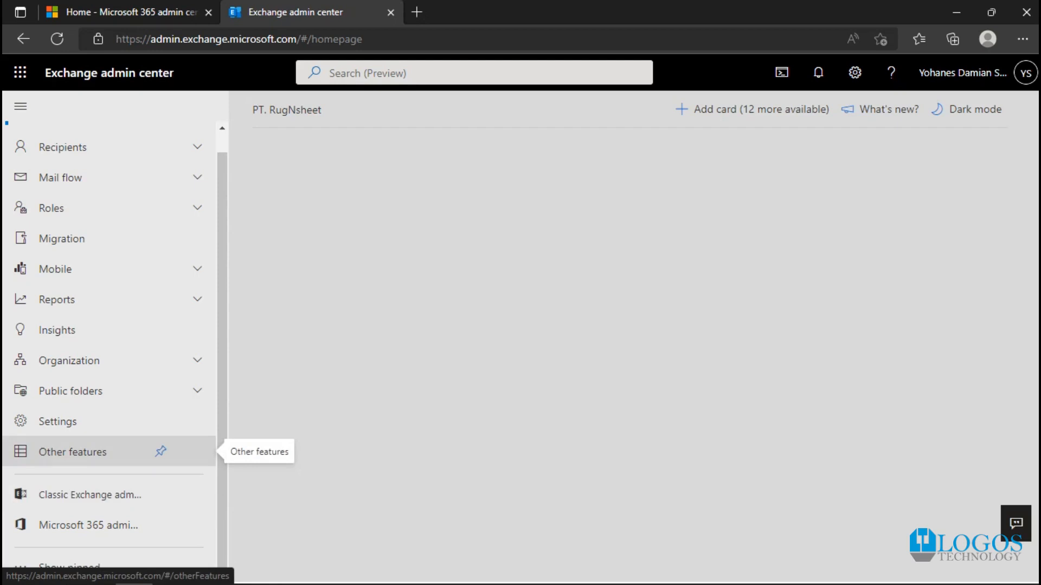
scroll(108, 407, up, 1)
scroll(109, 384, down, 1)
click(76, 452)
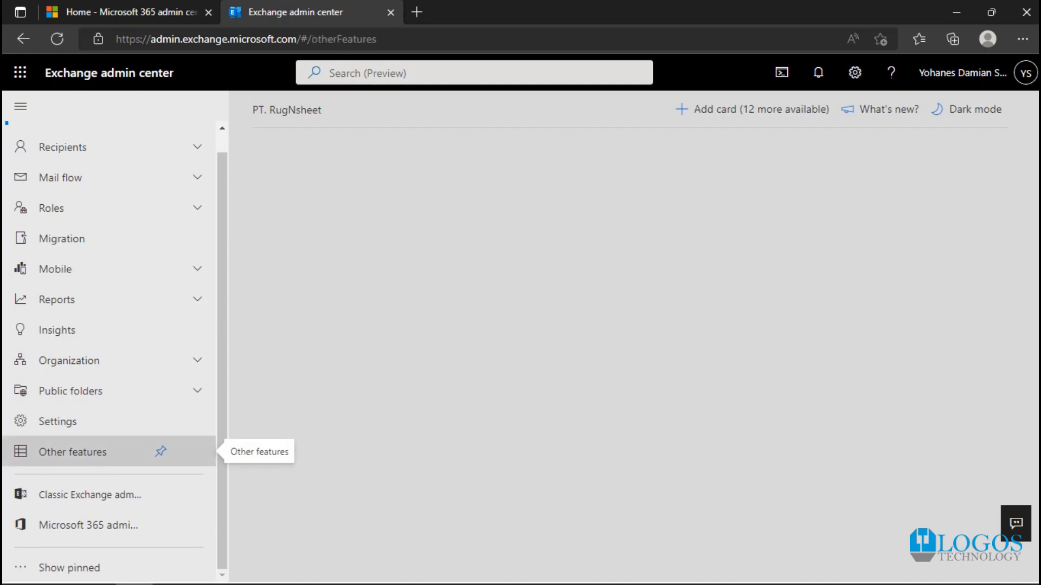
Examine the migration status and new admin center of the Retention policies and Retention tags features.
scroll(298, 195, down, 3)
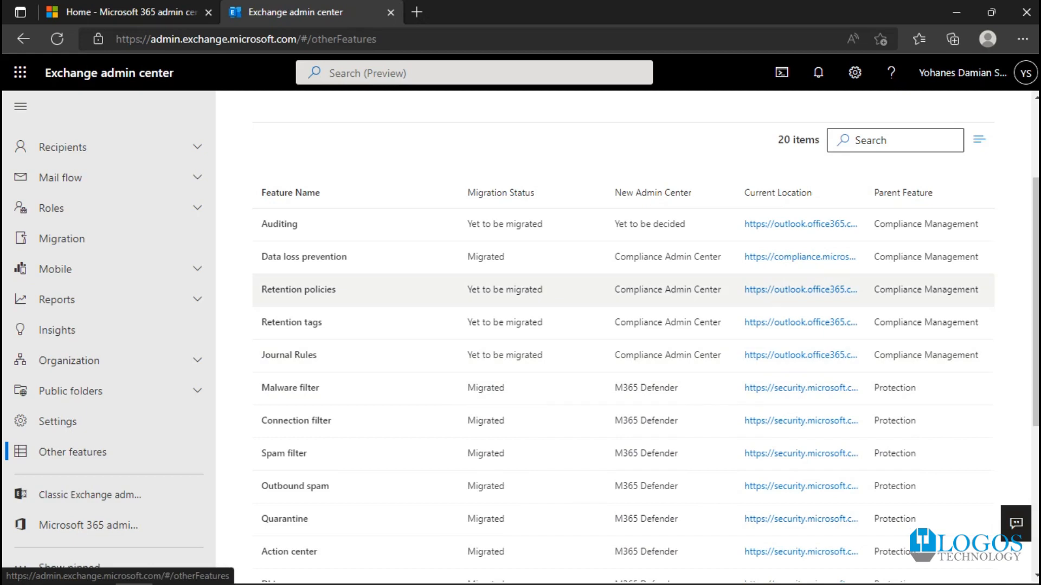
drag(261, 290, 337, 290)
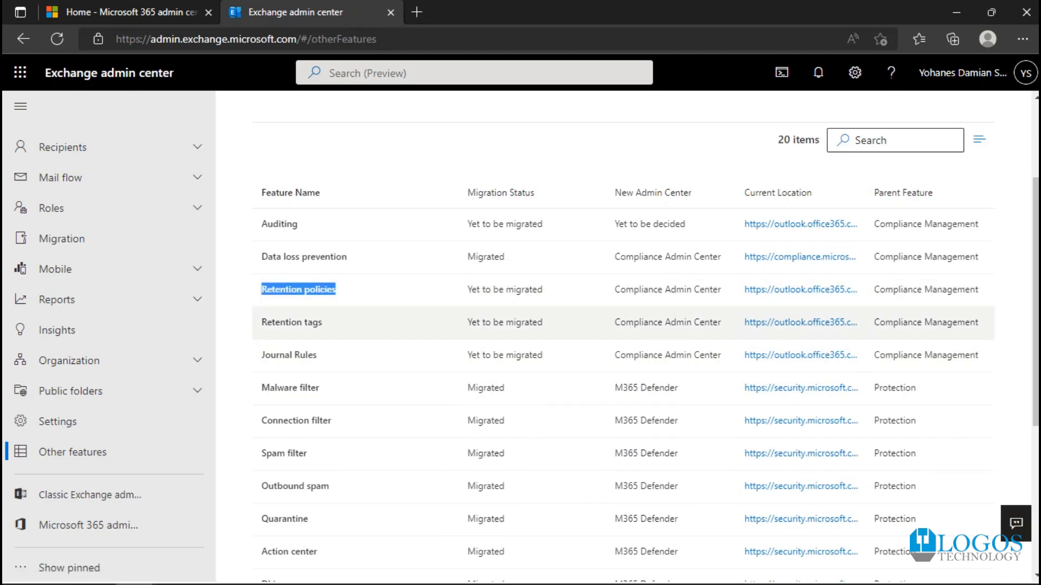
click(263, 323)
drag(261, 323, 322, 322)
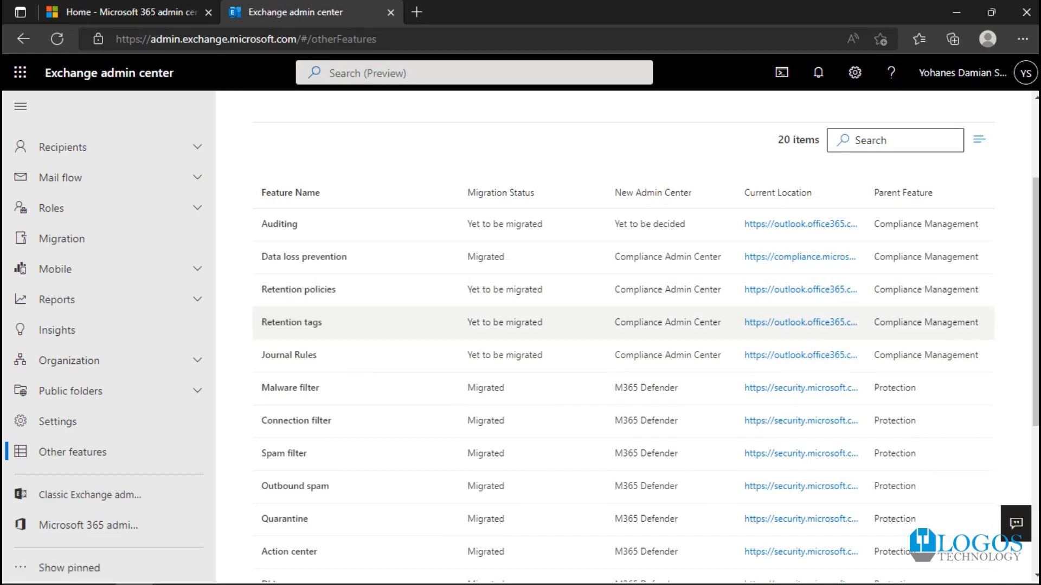
drag(467, 322, 542, 322)
drag(467, 289, 544, 289)
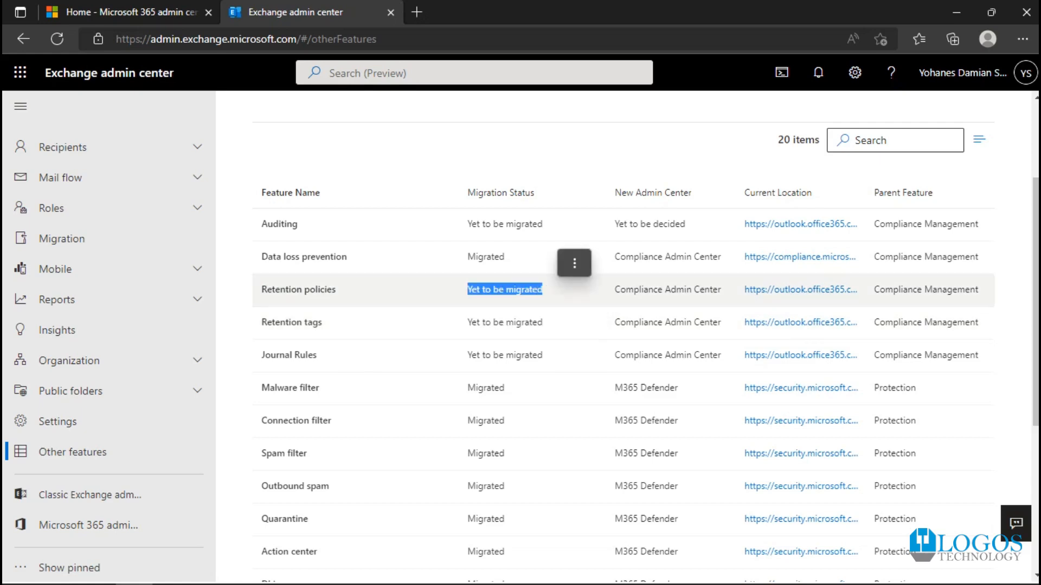
click(552, 292)
drag(615, 289, 722, 289)
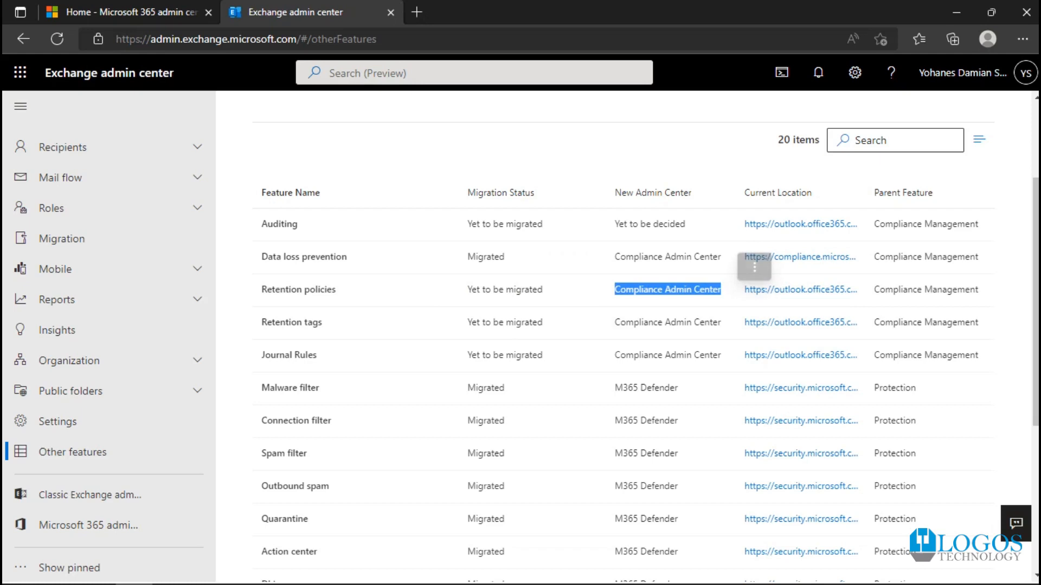
click(672, 165)
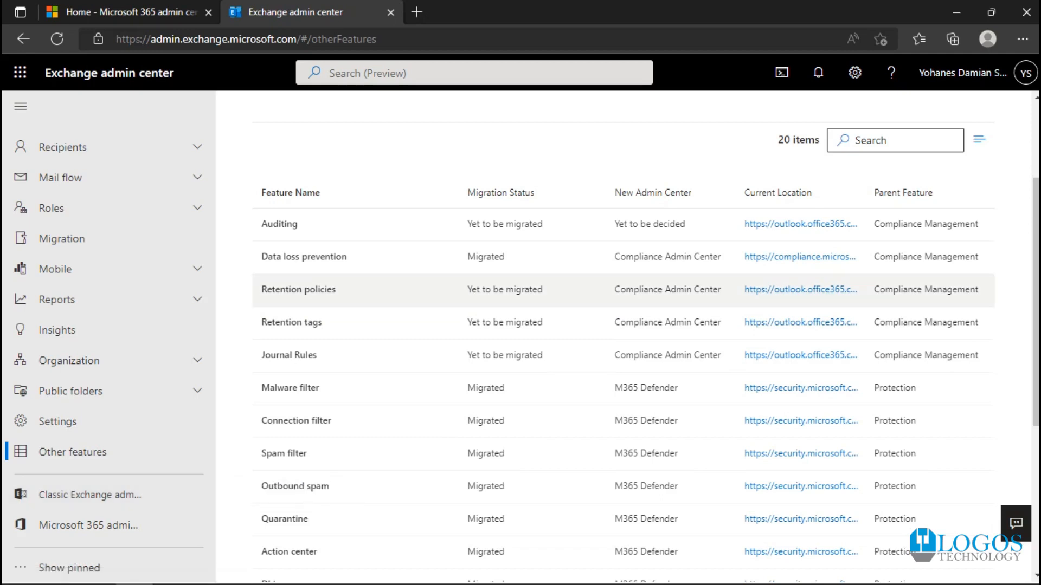
Open the classic Exchange admin center and show the retention tags under compliance management.
click(109, 495)
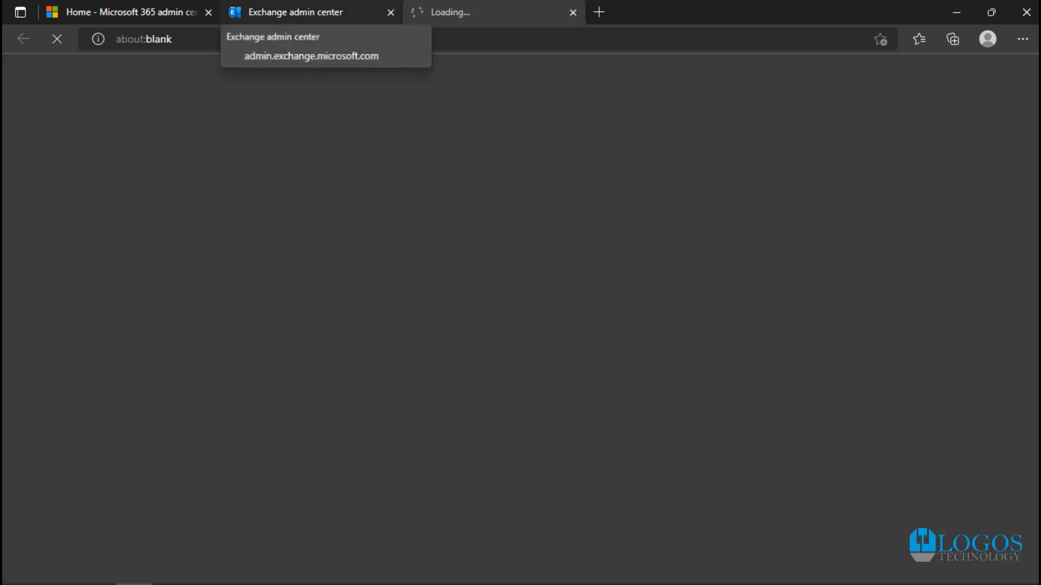
click(304, 12)
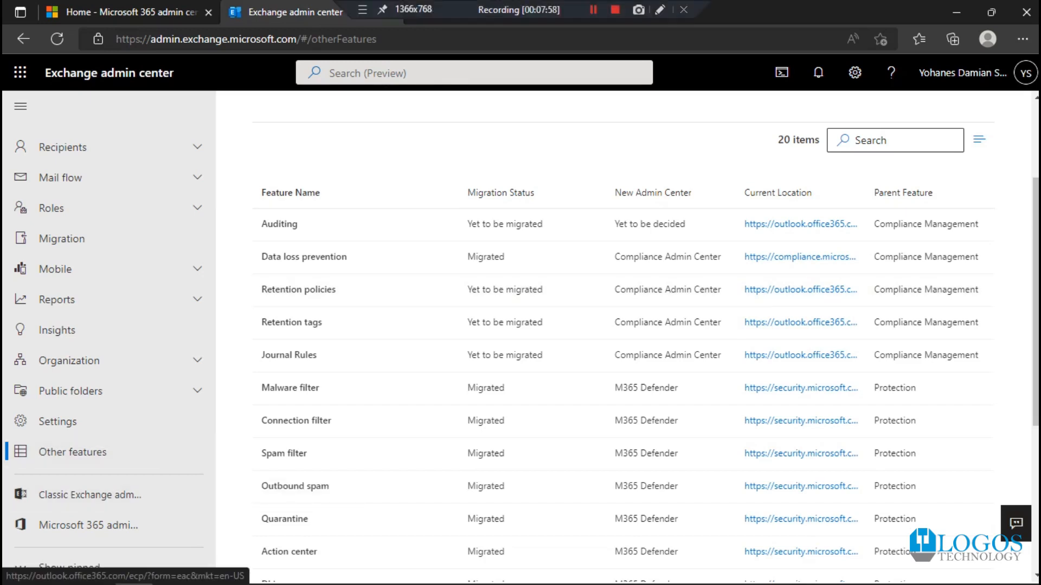
click(494, 12)
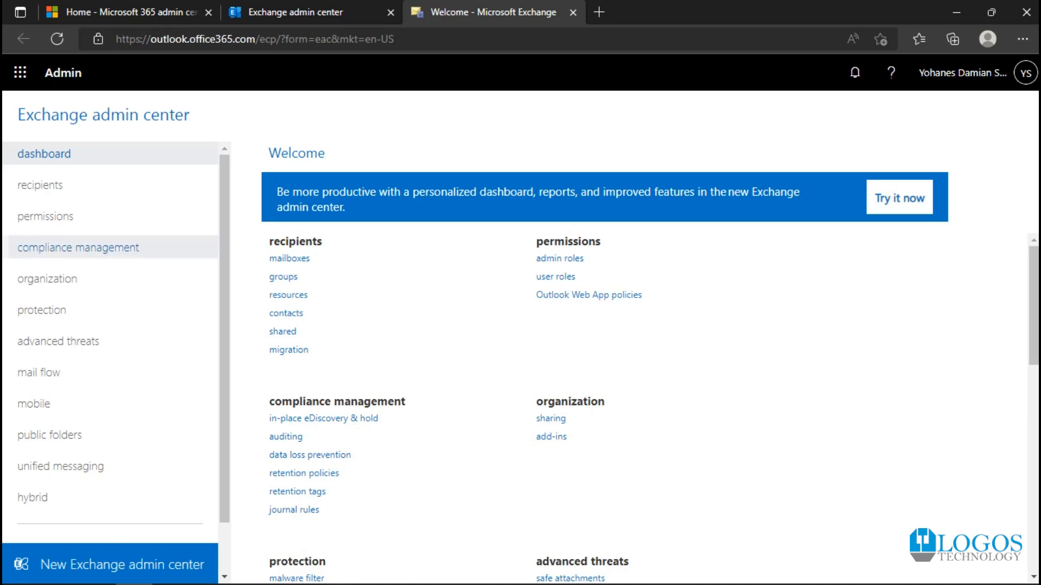
click(82, 248)
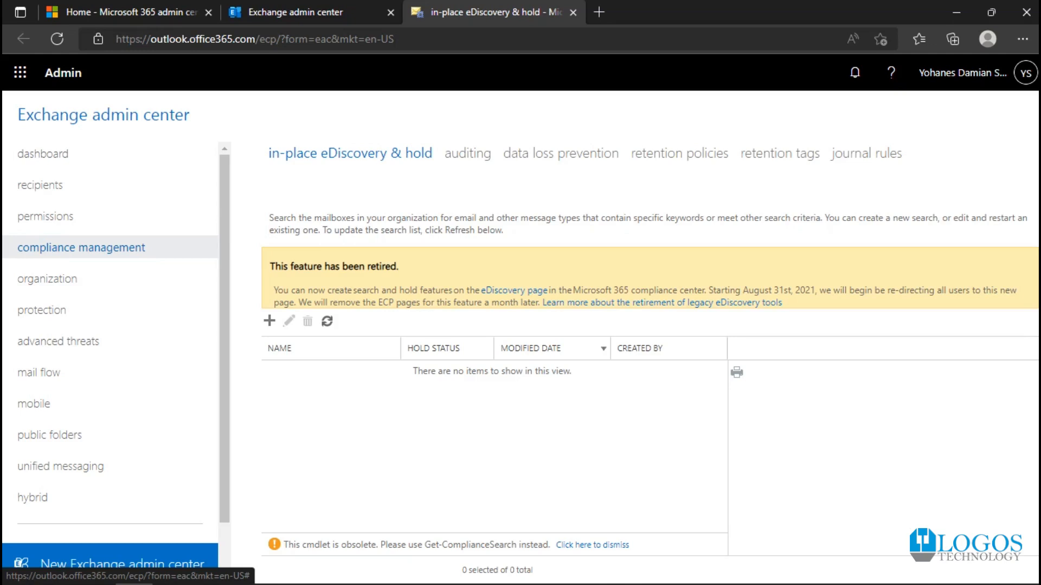
click(780, 153)
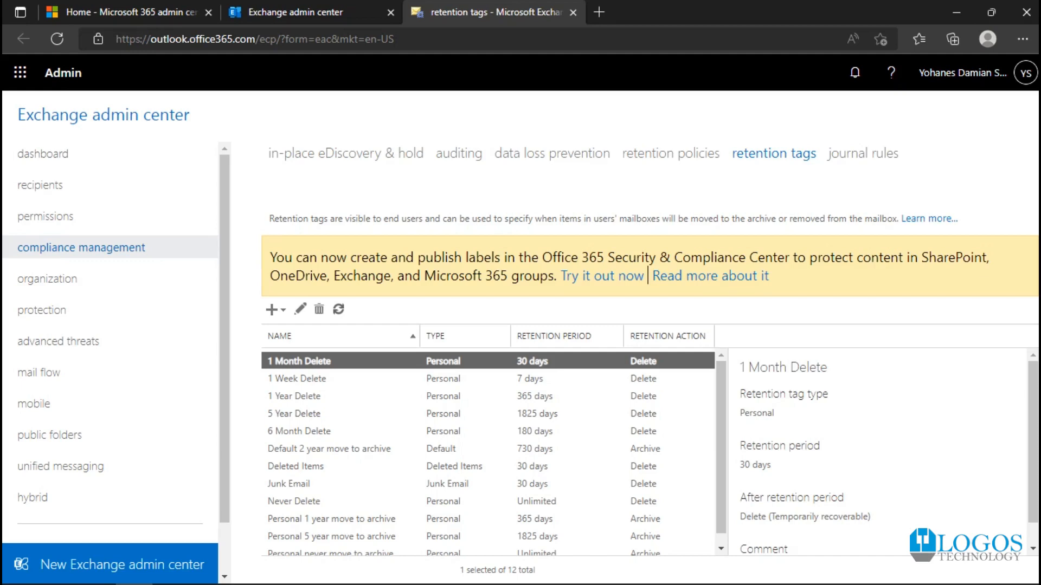
Examine the existing retention tags and the details of Personal 1 year move to archive, 1 Week Delete and 1 Month Delete.
scroll(700, 388, down, 1)
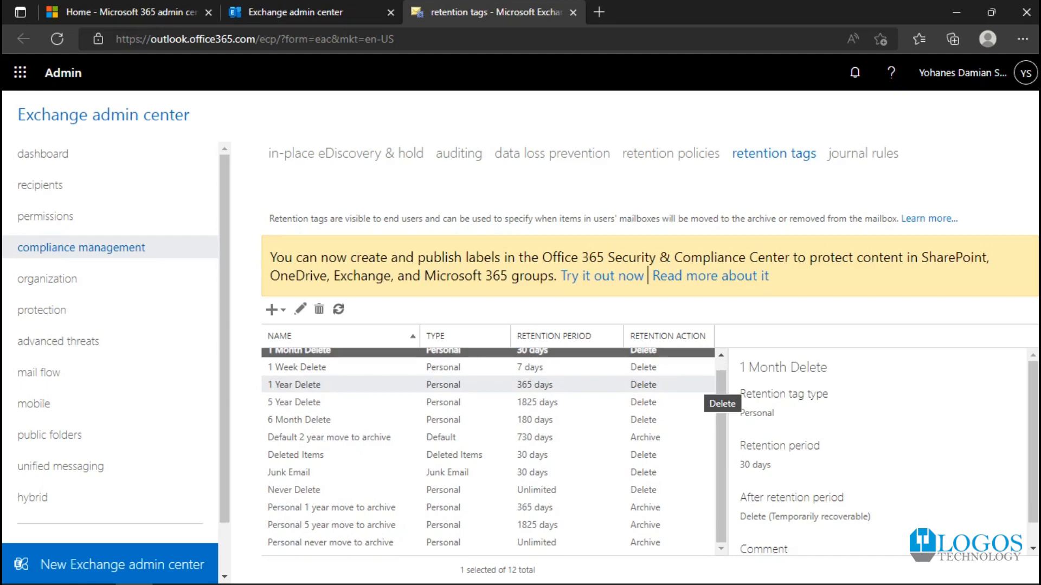
scroll(700, 386, up, 1)
scroll(699, 386, down, 1)
scroll(699, 386, up, 1)
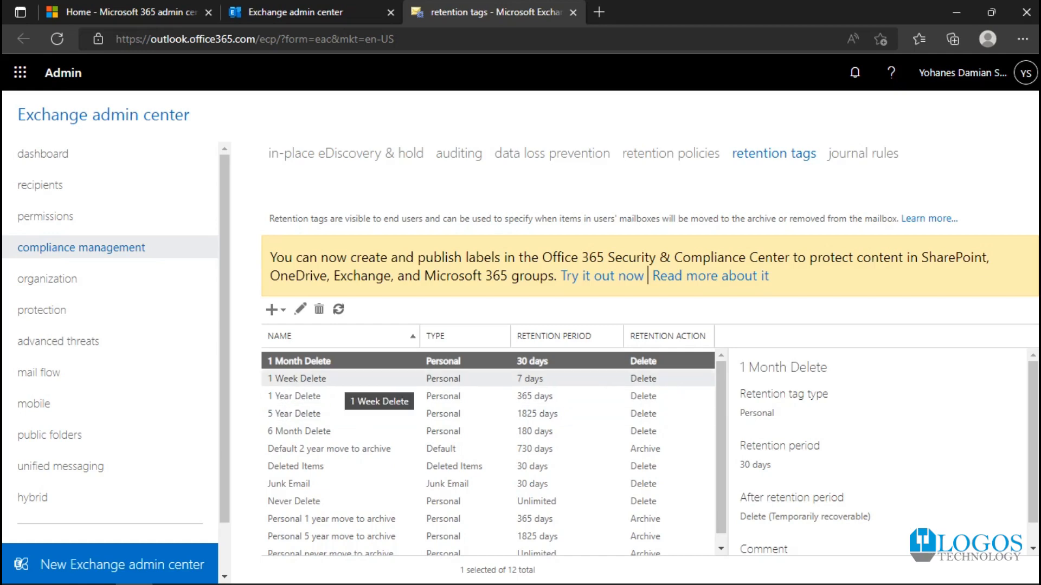
scroll(358, 382, down, 1)
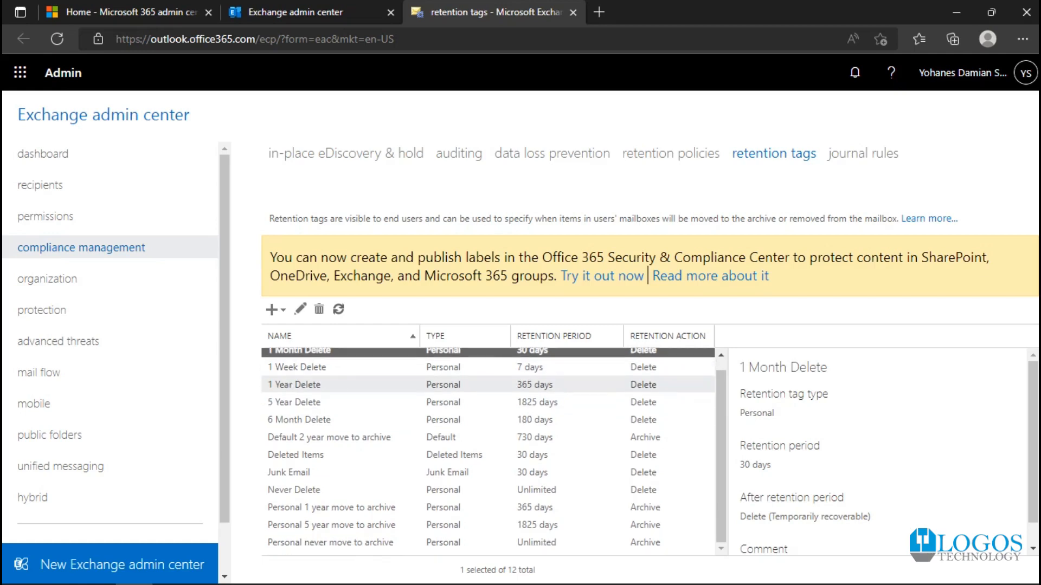
click(347, 508)
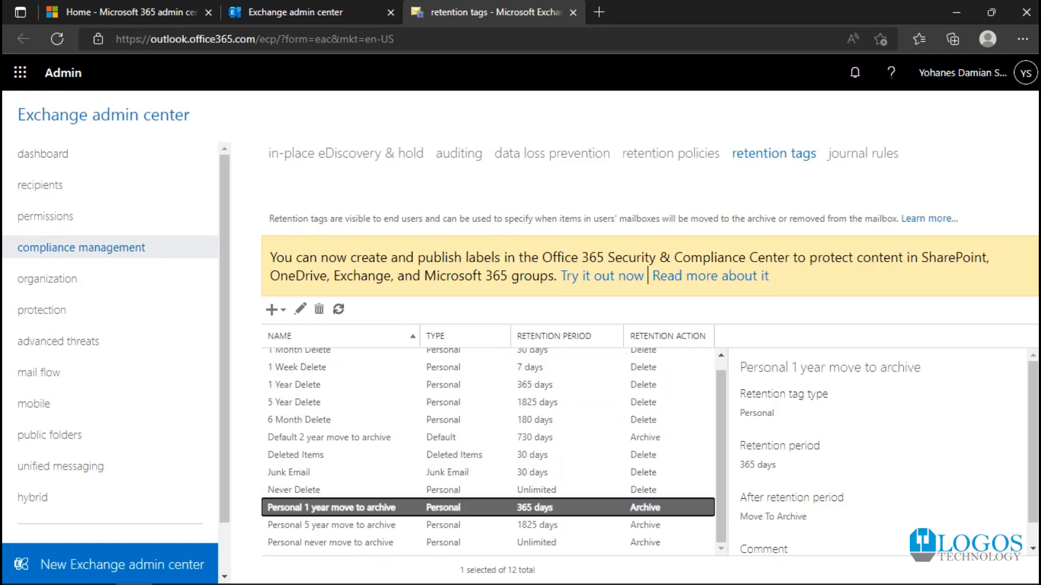
click(347, 385)
click(347, 352)
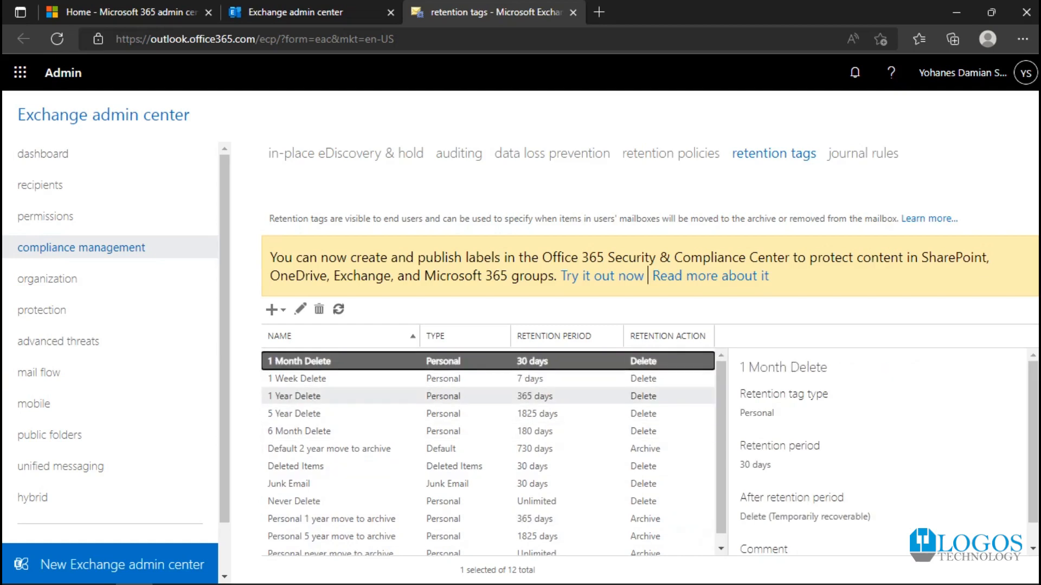
click(347, 379)
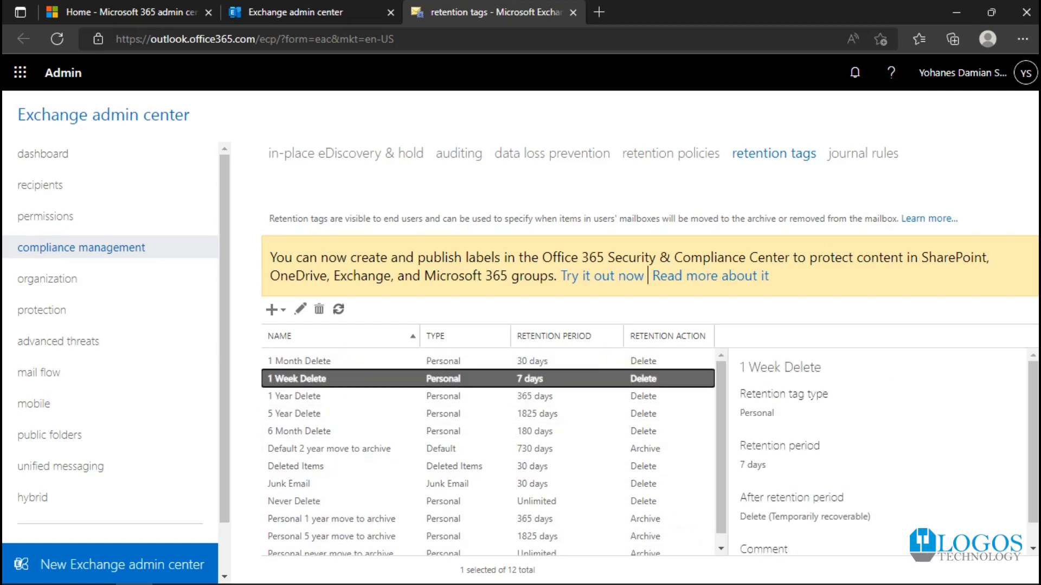
click(347, 361)
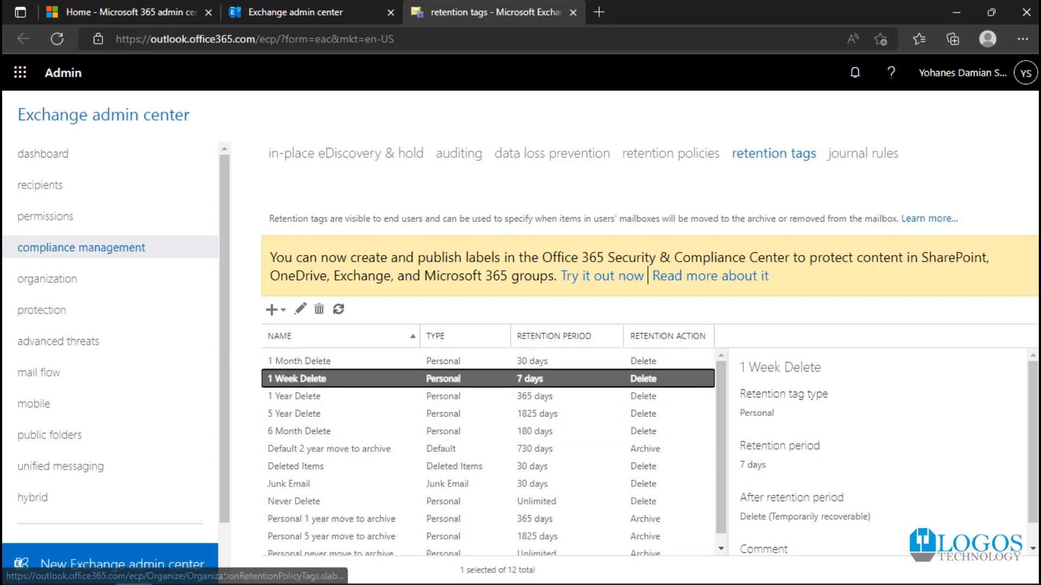
click(360, 362)
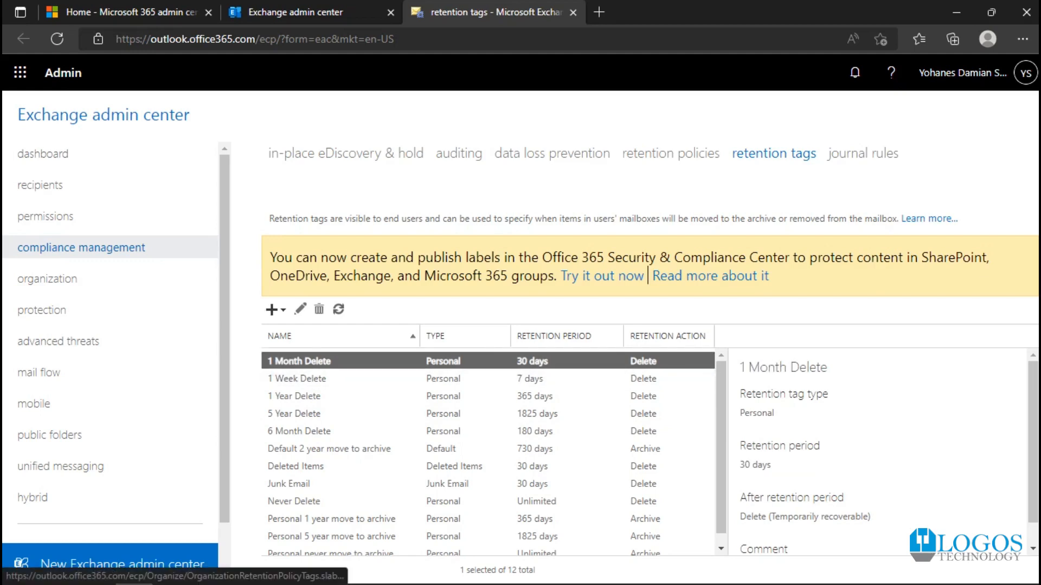
Examine the name, retention action, retention period and comment settings of a new personal retention tag, and close the form without saving.
click(271, 310)
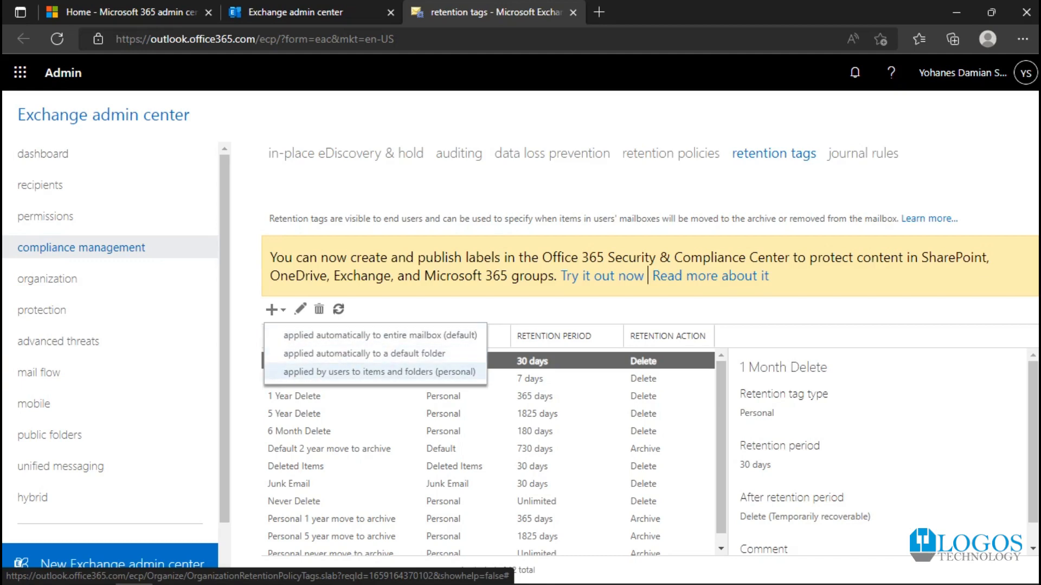
click(380, 372)
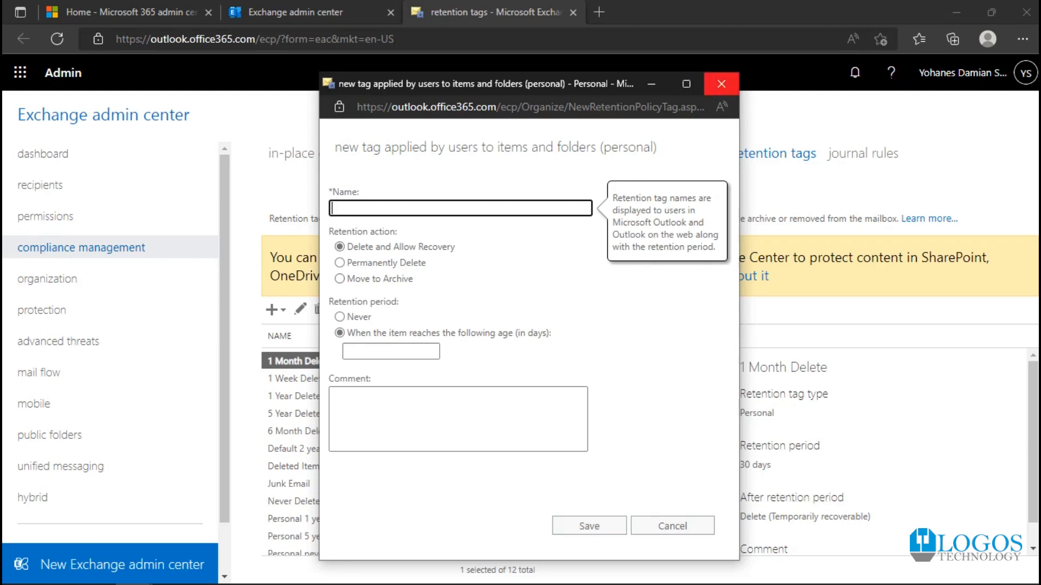
mouse_move(395, 262)
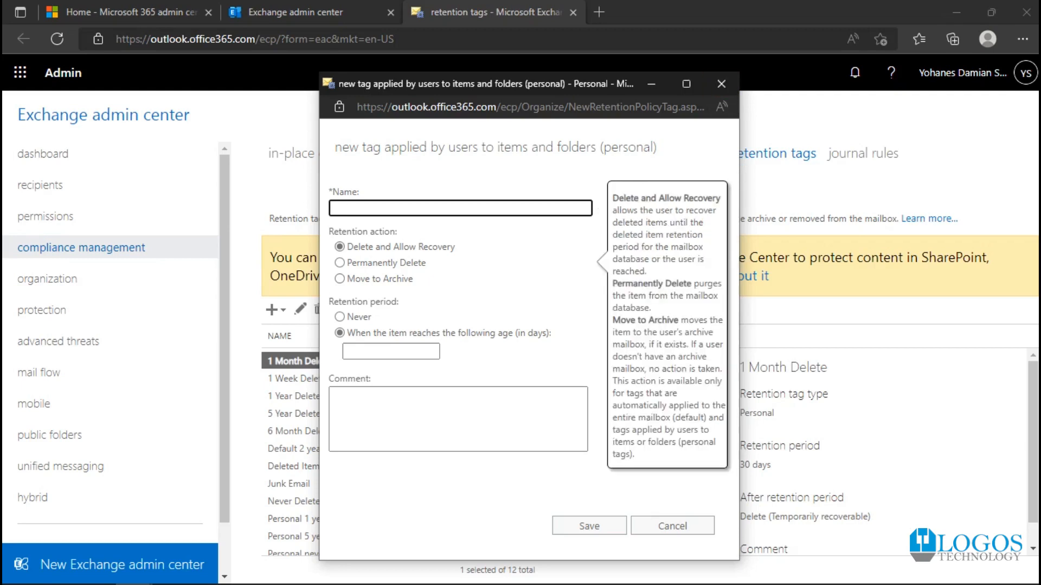
click(488, 263)
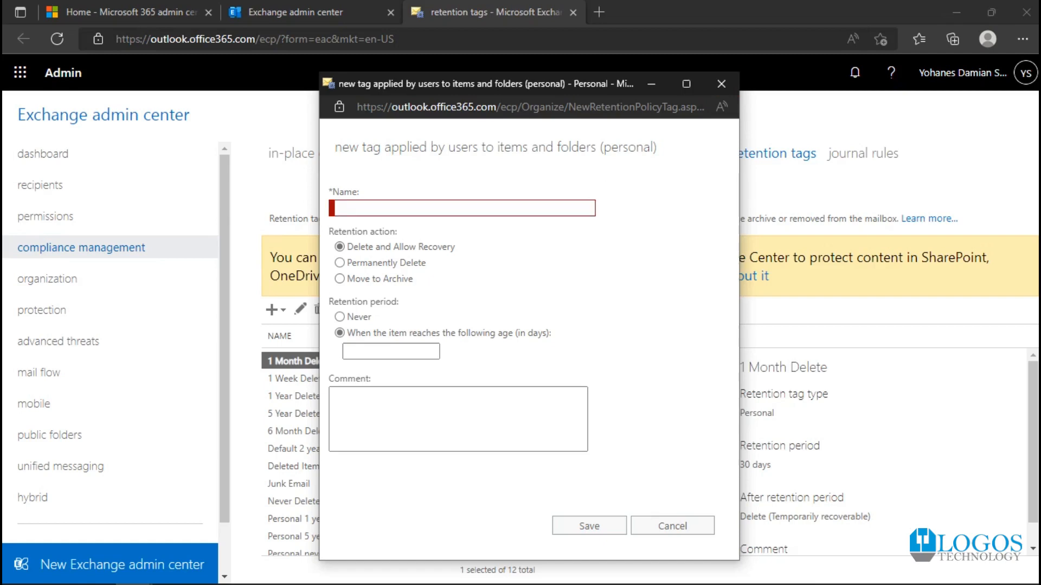
click(461, 208)
click(639, 263)
mouse_move(395, 263)
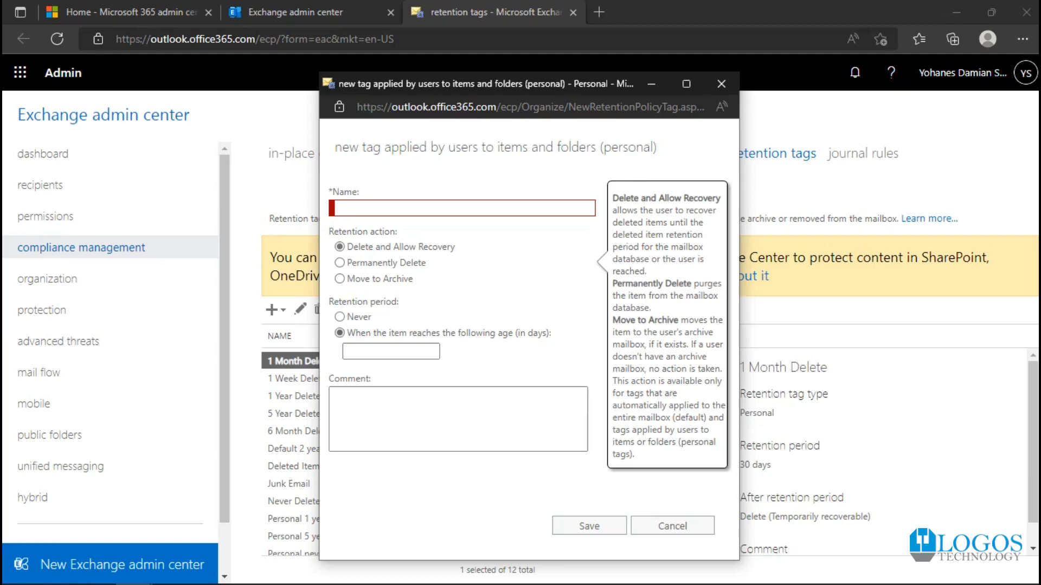
key(Tab)
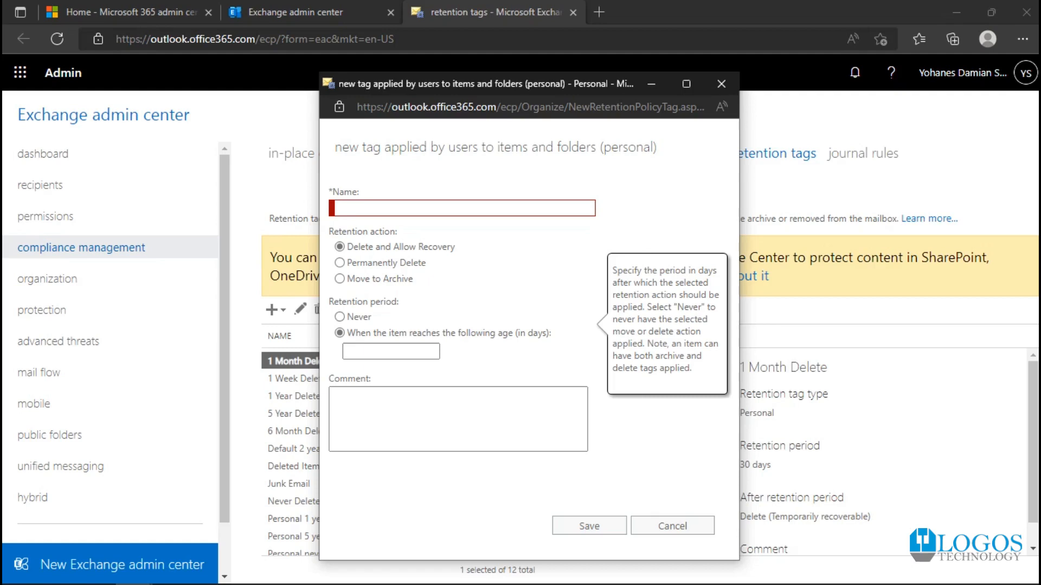
click(340, 247)
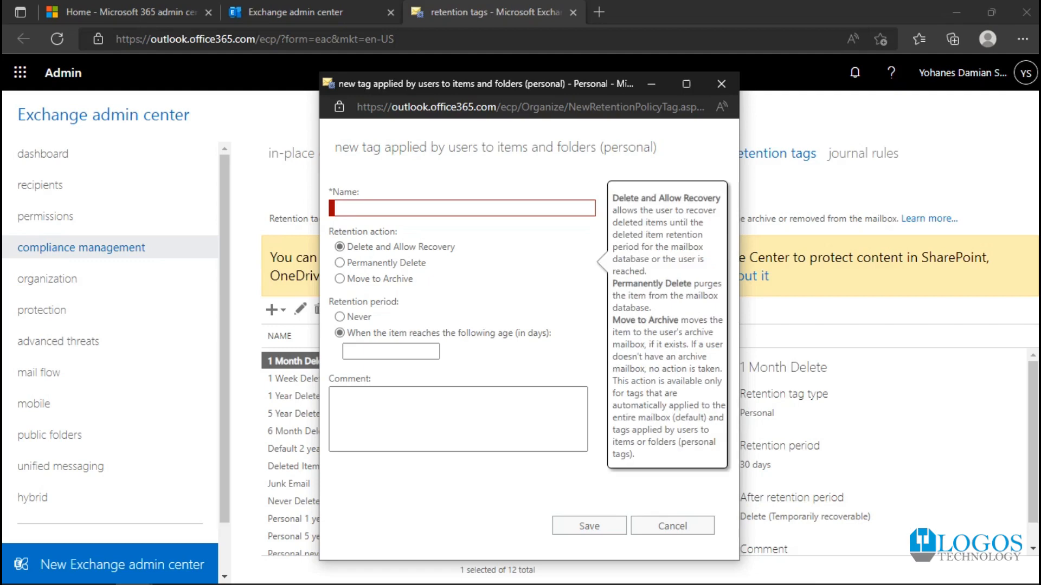
click(391, 352)
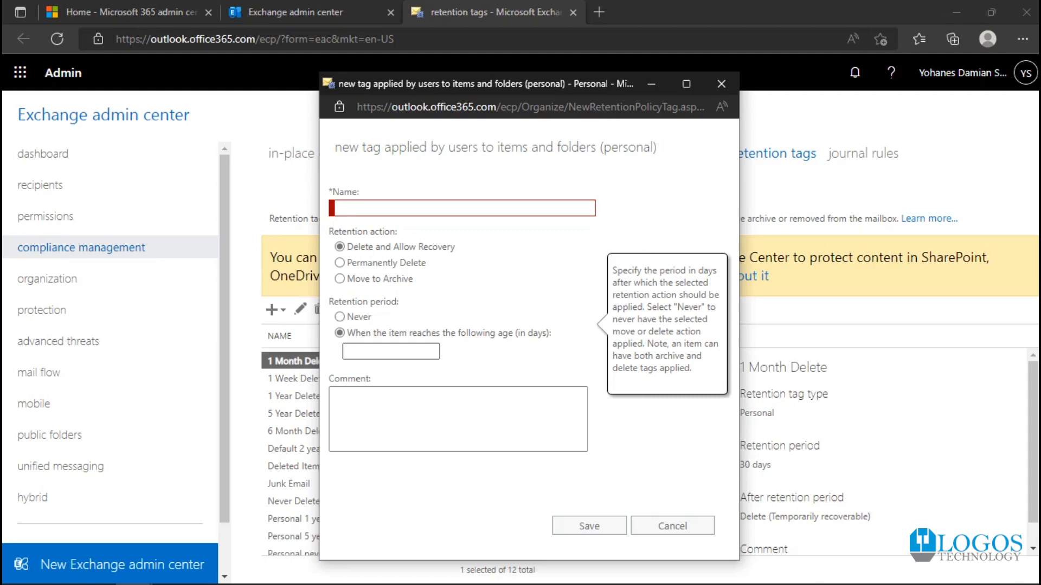
click(391, 351)
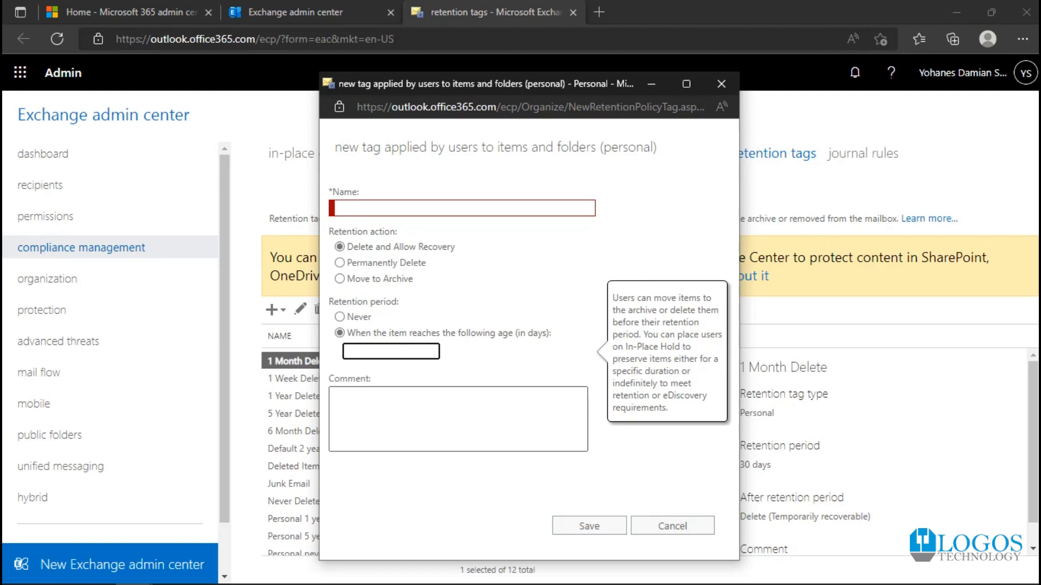
click(458, 419)
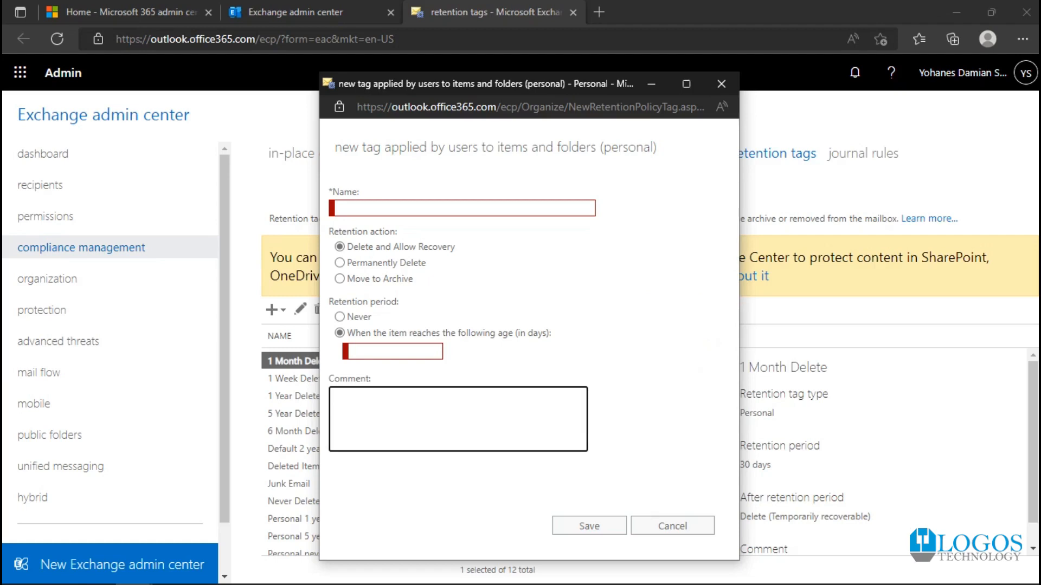
click(672, 526)
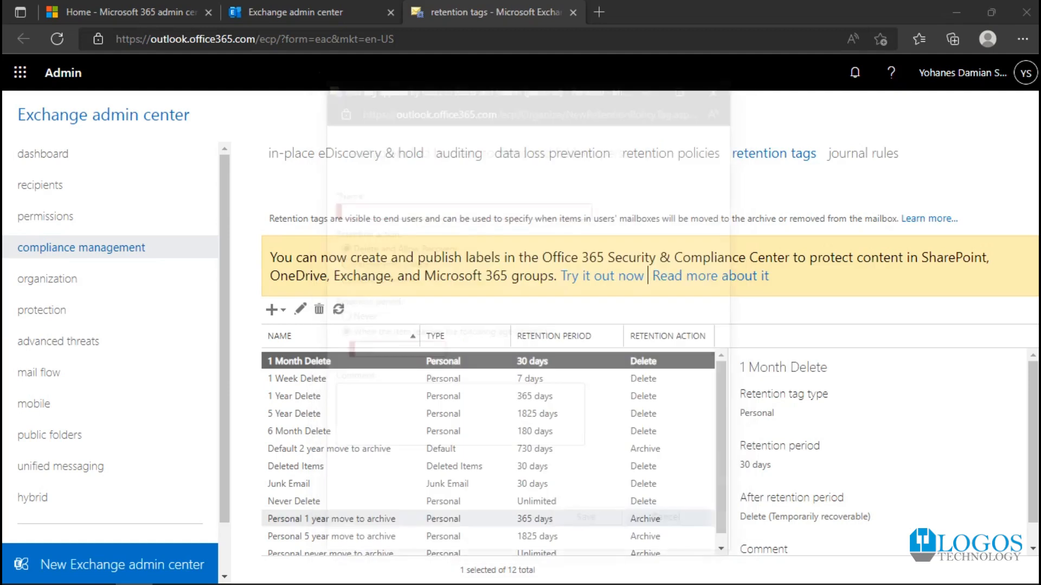
Start a default retention tag for the entire mailbox named Archive 1 Tahun, with action Move to Archive and an age of 365 days.
click(276, 310)
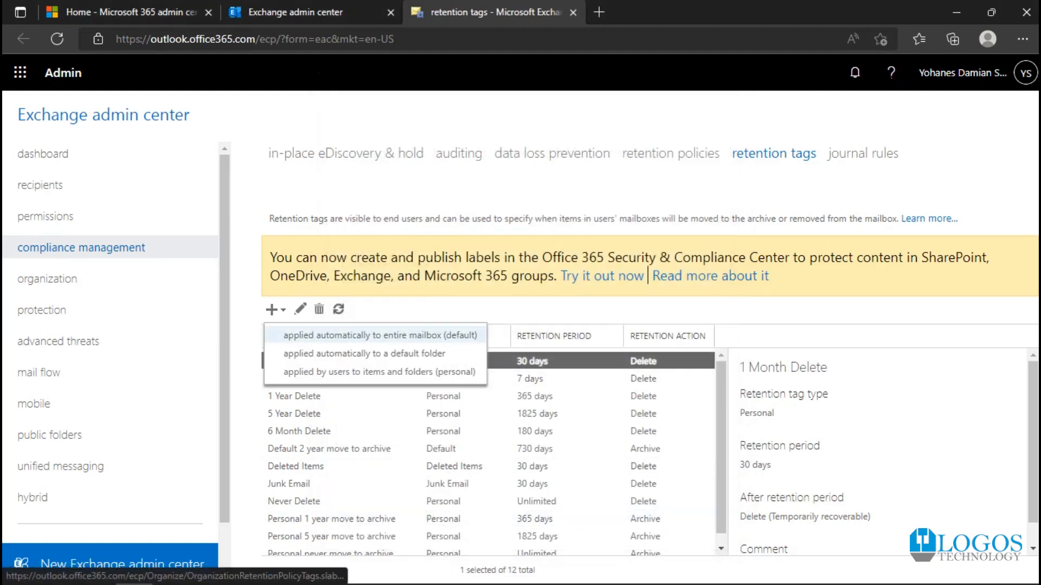
click(380, 335)
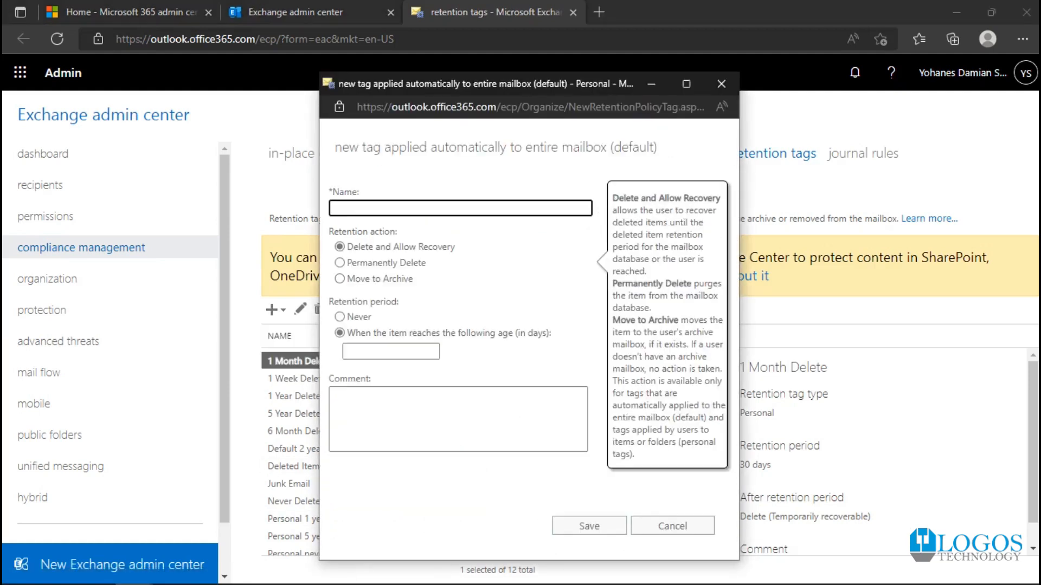
text(Archive 1)
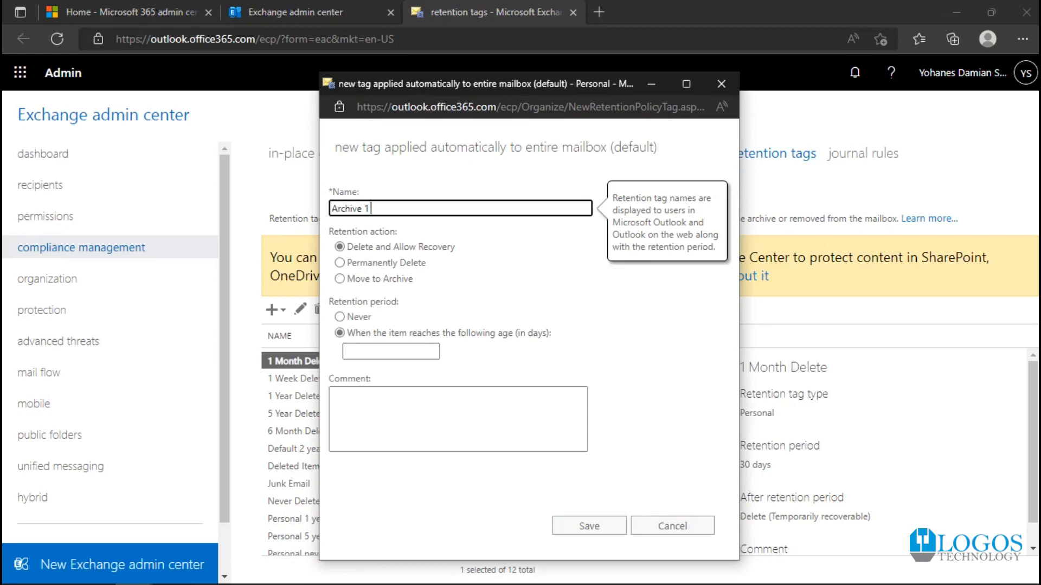
text( Tahun)
click(370, 279)
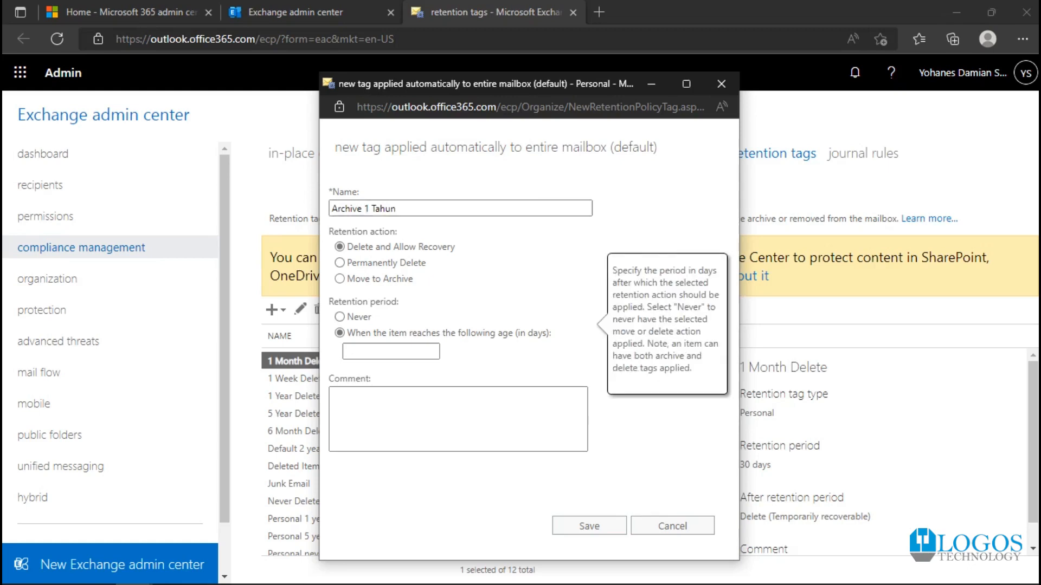
click(391, 352)
text(365)
key(Tab)
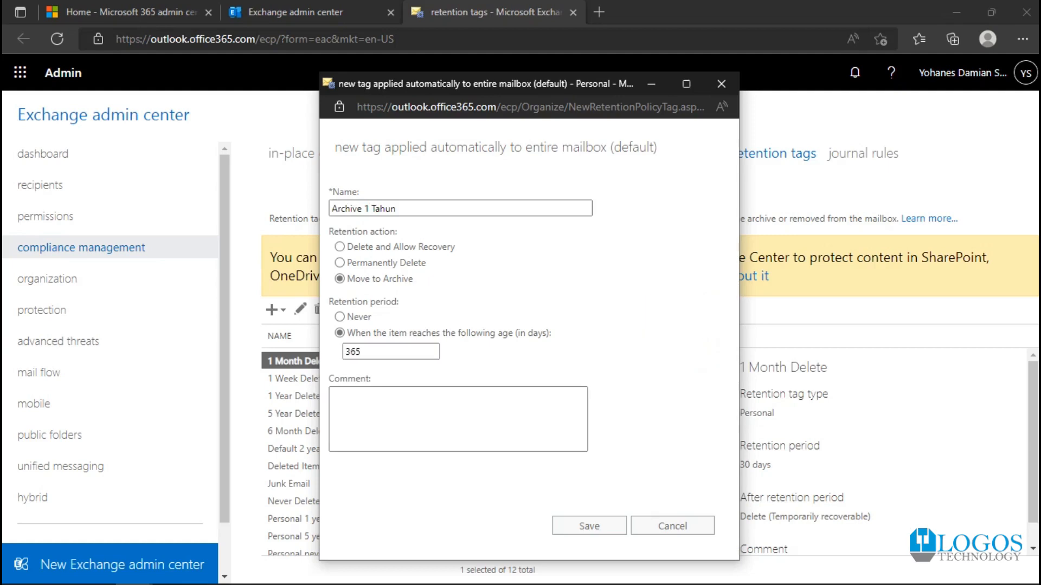
Add the comment "Mengarsipkan mail 1 tahun ke atas" to the new tag and save it.
text(Meminda)
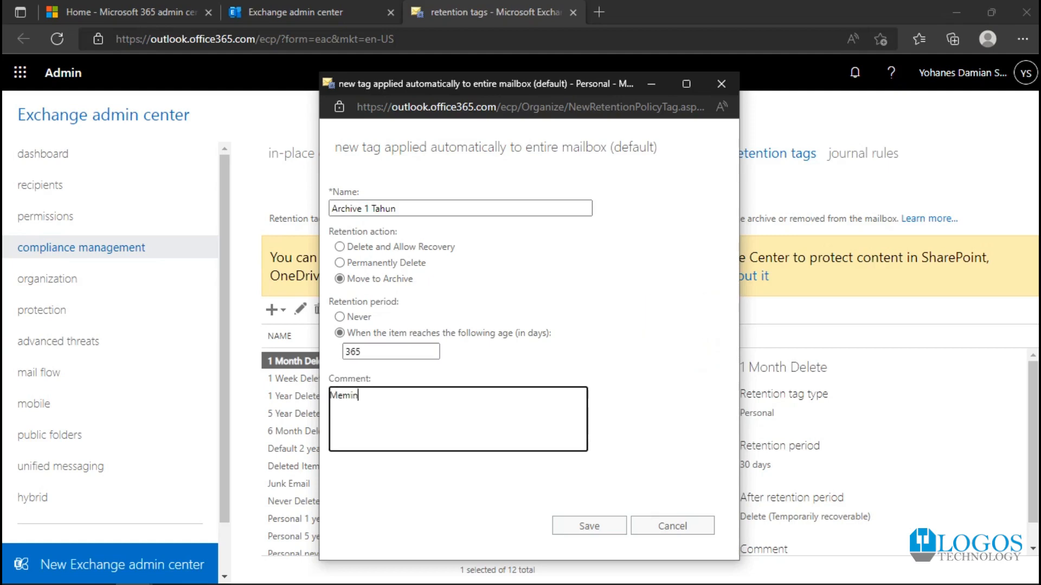
key(BackSpace)
key(BackSpace)
key(BackSpace)
key(BackSpace)
key(BackSpace)
text(ngarsipkan mail 1 tahu)
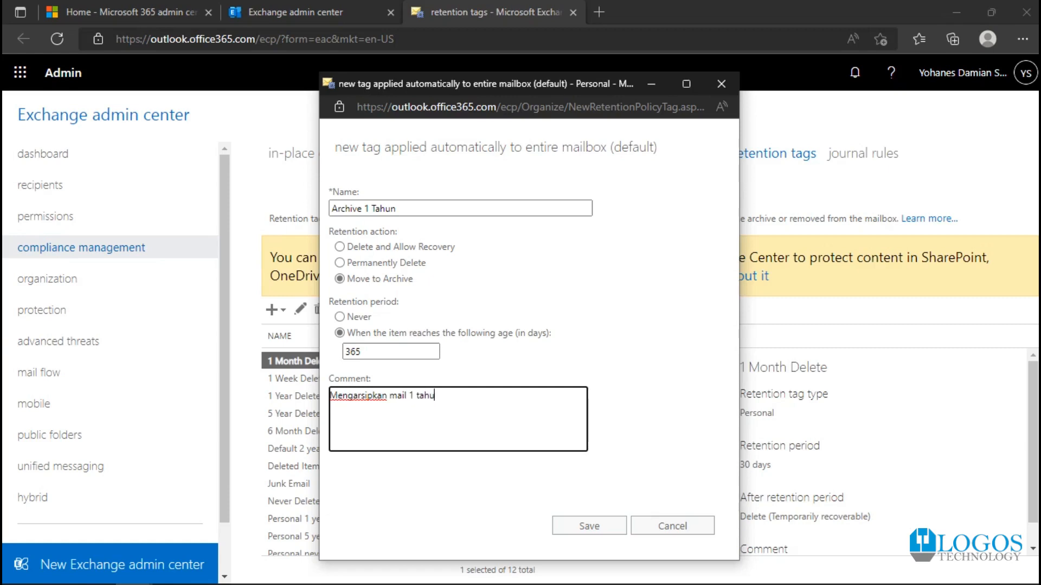
text(n ke atas)
click(589, 525)
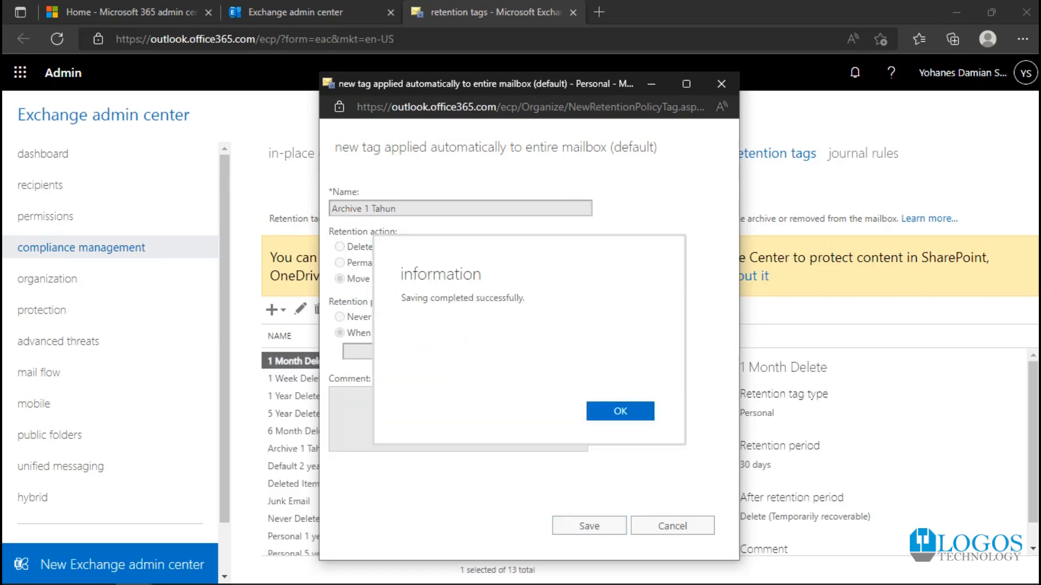
click(620, 411)
Examine the type, retention period and action of the Archive 1 Tahun tag in the retention tags list.
scroll(488, 419, down, 1)
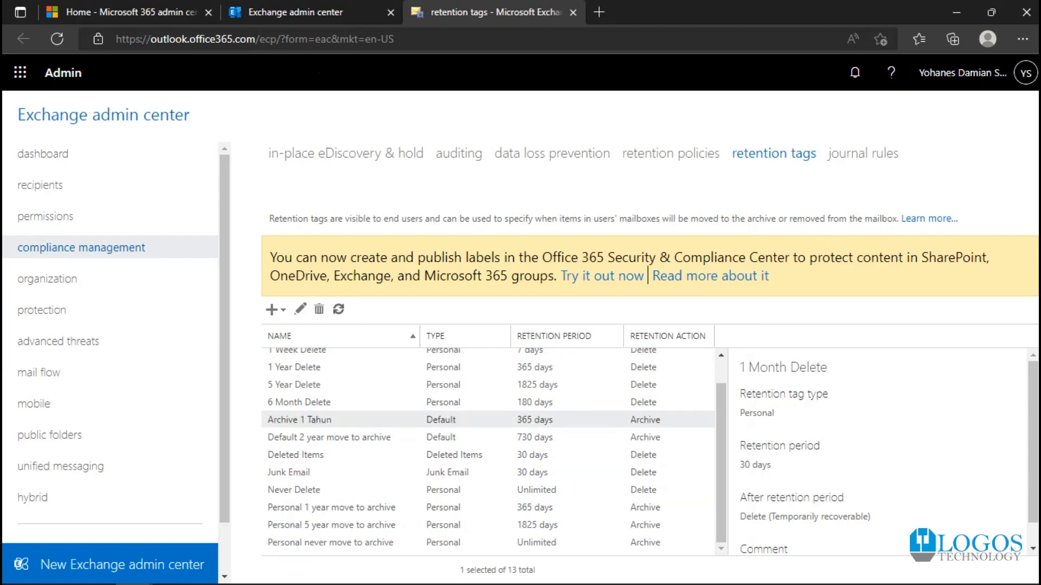
click(379, 420)
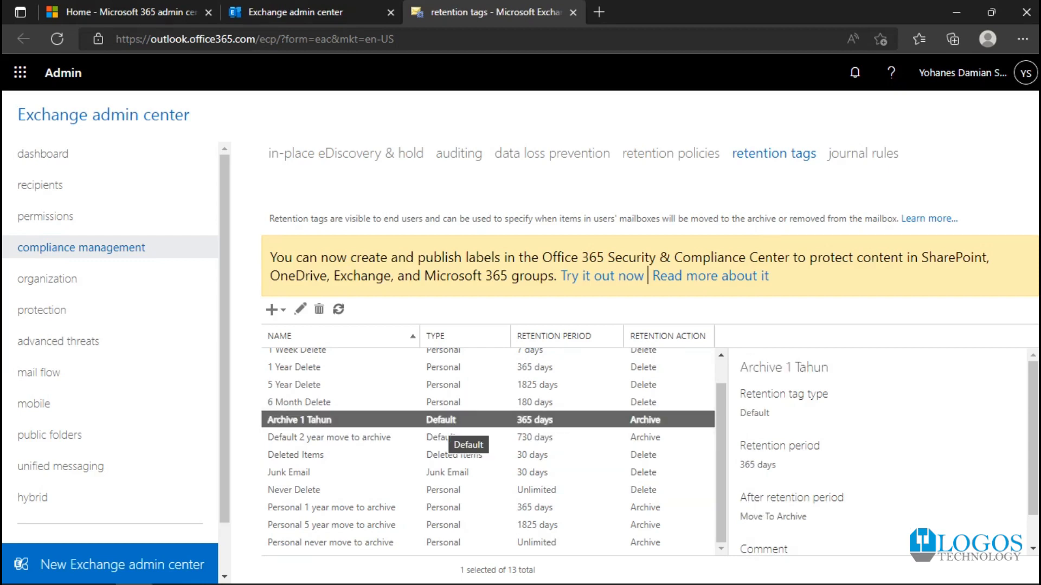
click(274, 309)
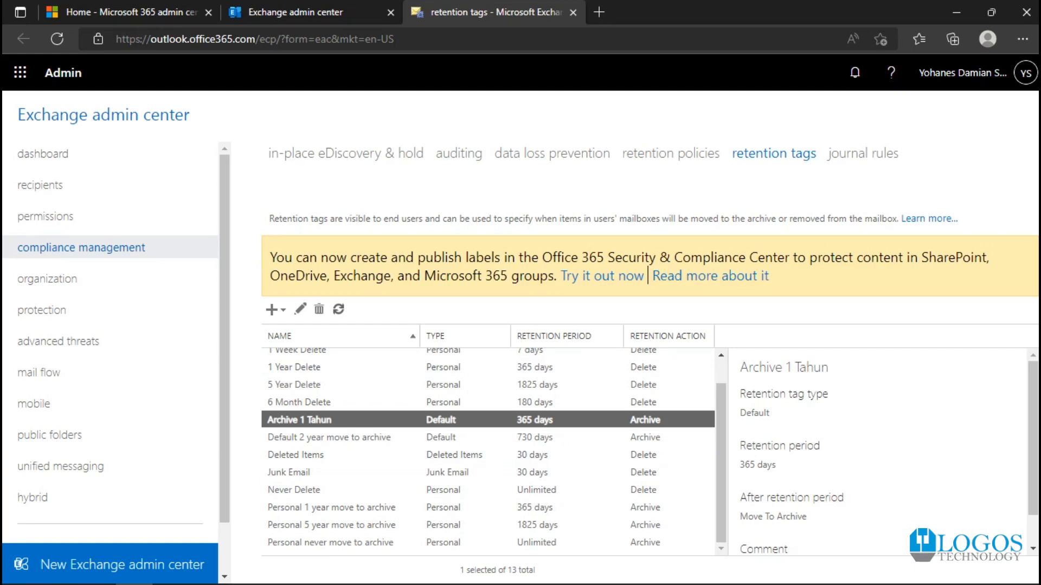
Open the retention policies and examine which retention tags the Default MRM Policy contains.
click(670, 153)
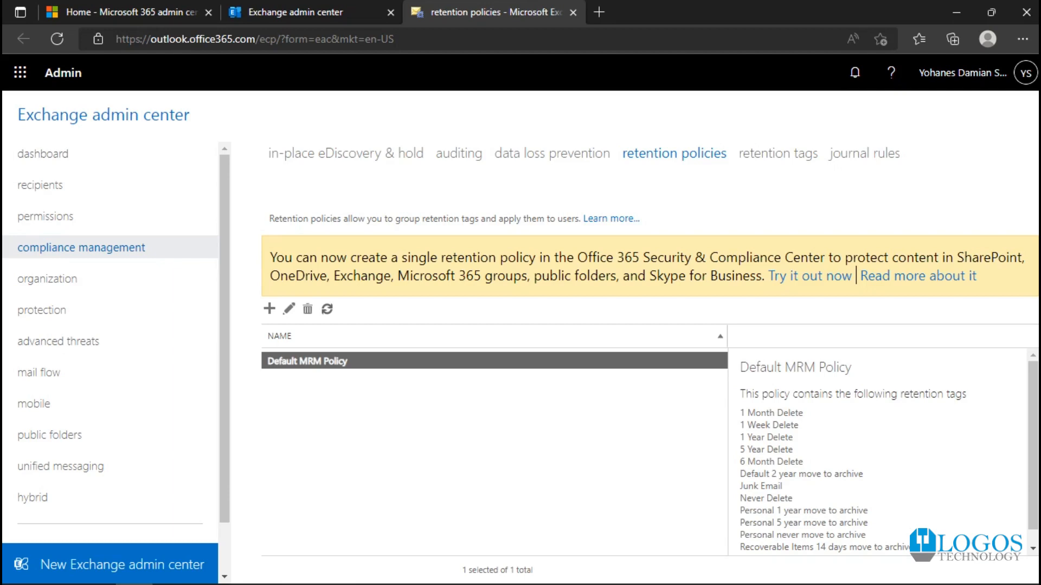
scroll(883, 450, down, 1)
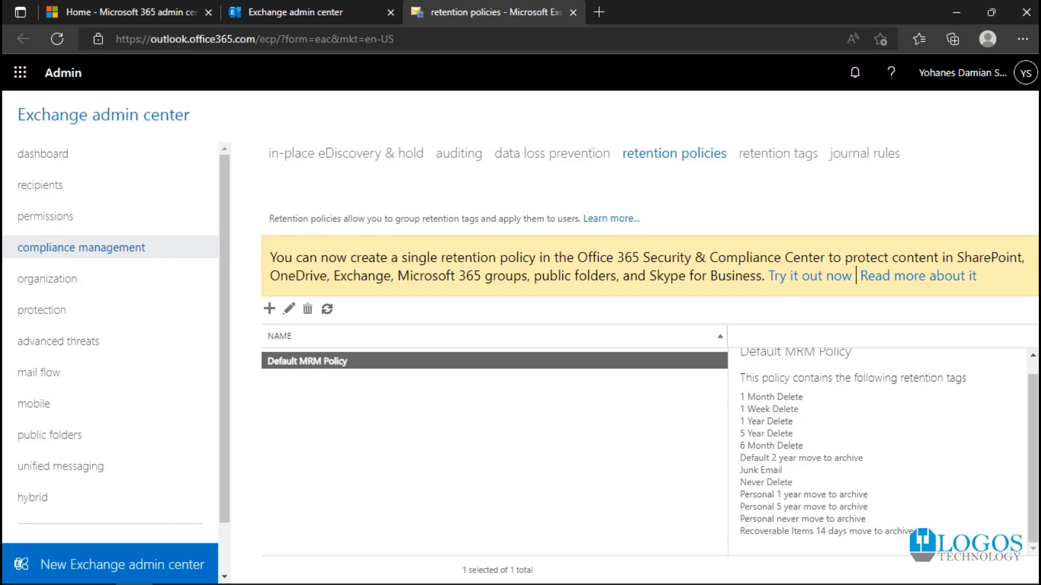
click(269, 309)
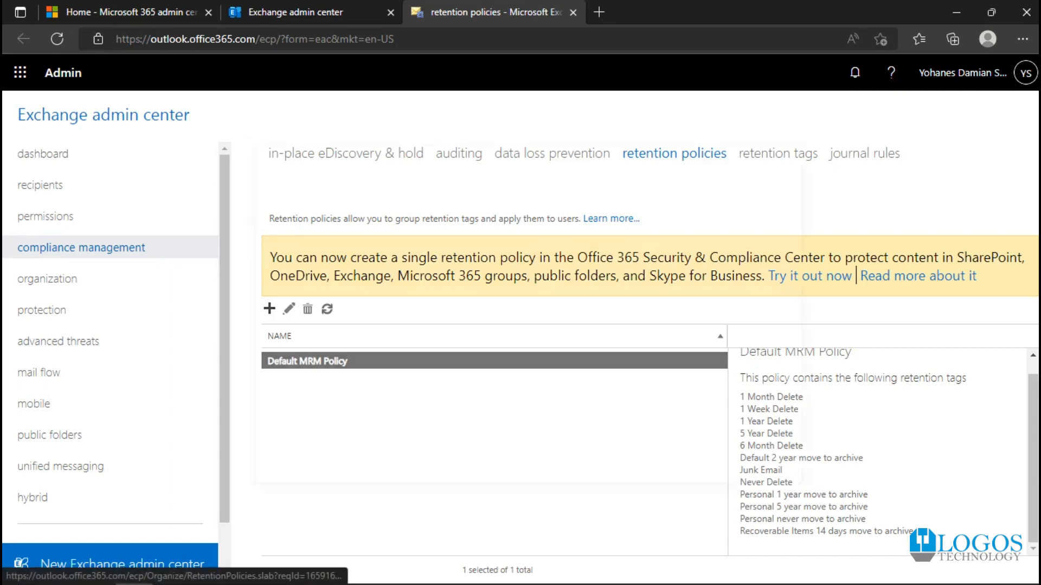
click(797, 153)
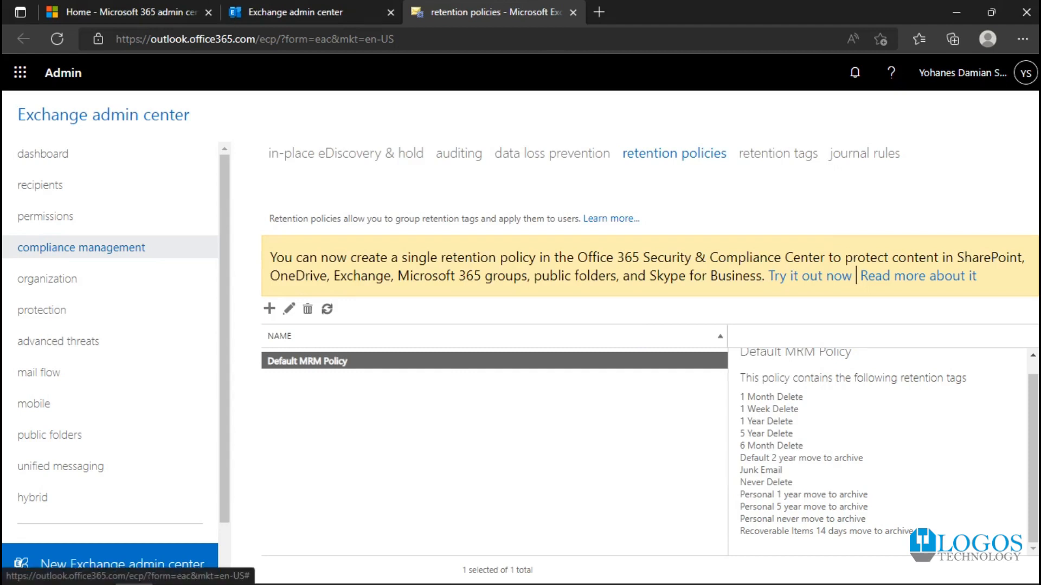
Return to the retention tags, view the editable settings of 6 Month Delete and close them without changes.
click(778, 154)
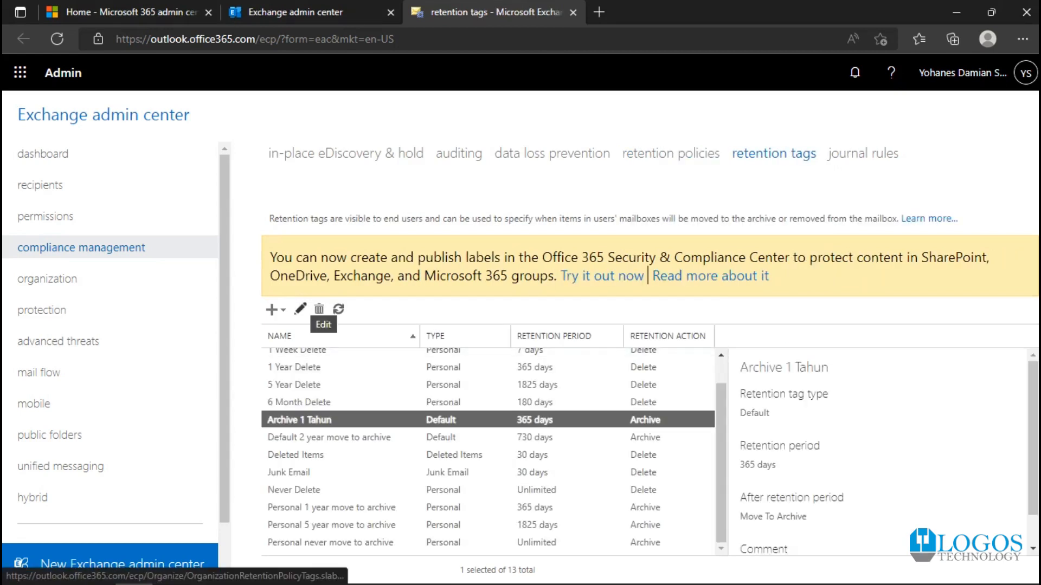
click(299, 402)
click(300, 309)
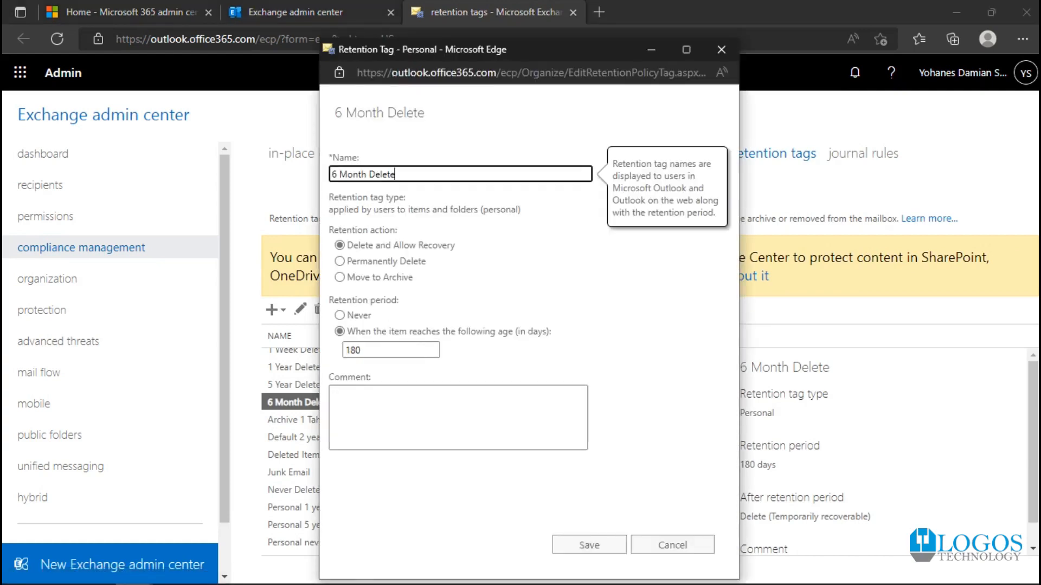
click(721, 49)
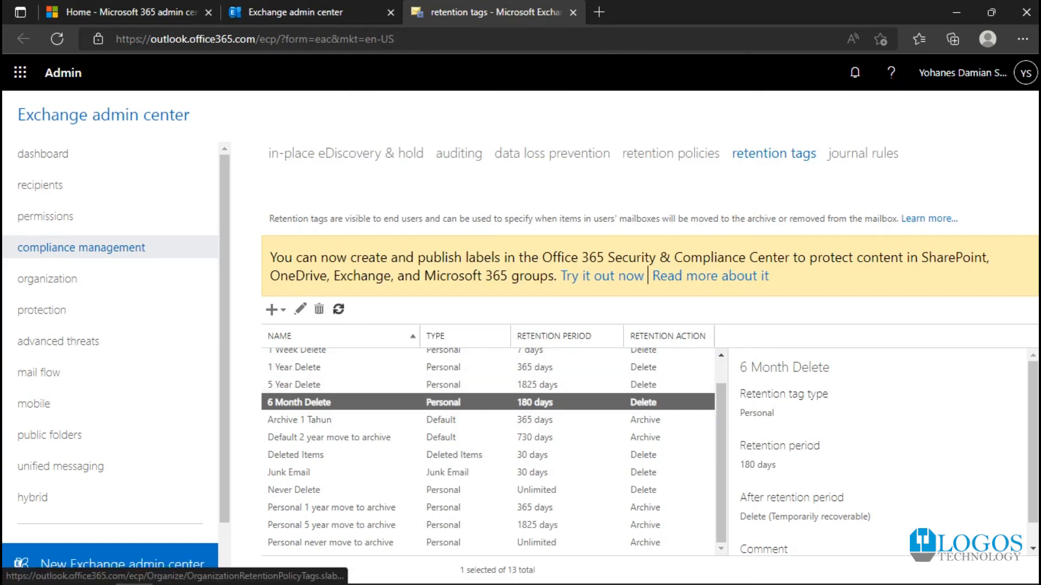
scroll(494, 452, up, 1)
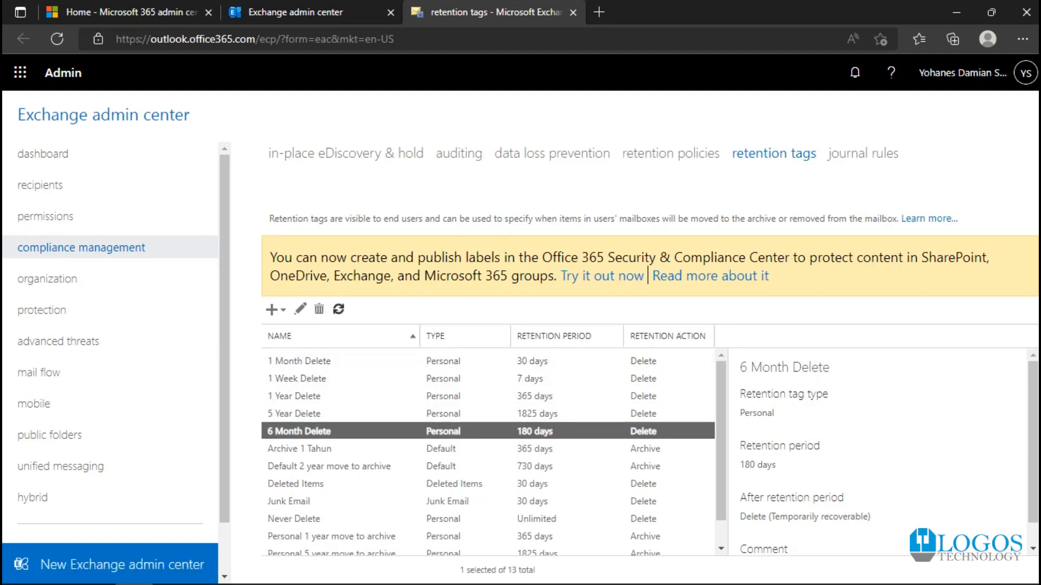
Start a new retention policy named Archive Langsung 1 Tahun.
click(671, 154)
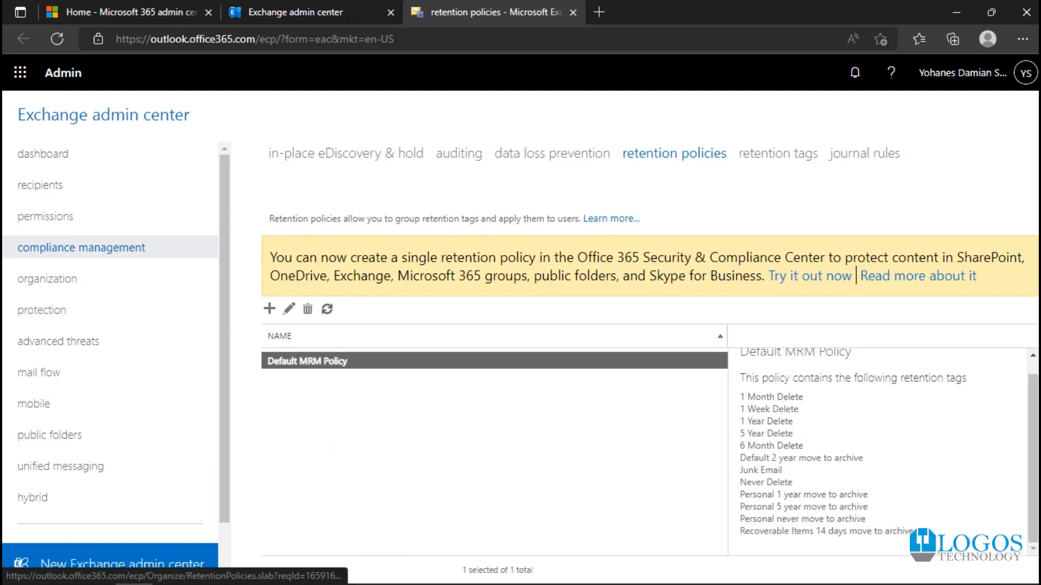
click(270, 309)
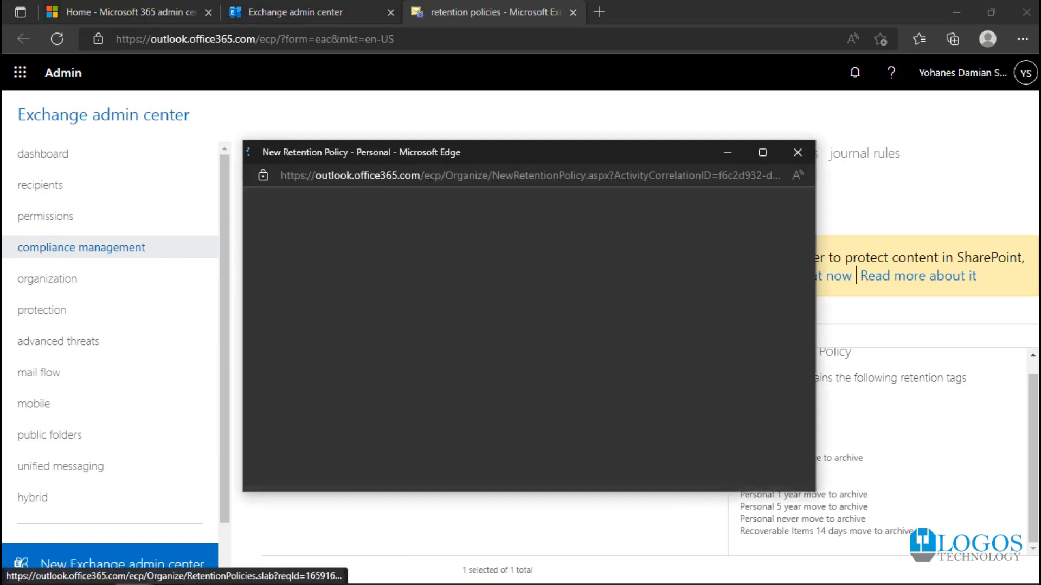
text(Archive Langsung 1 Tahun)
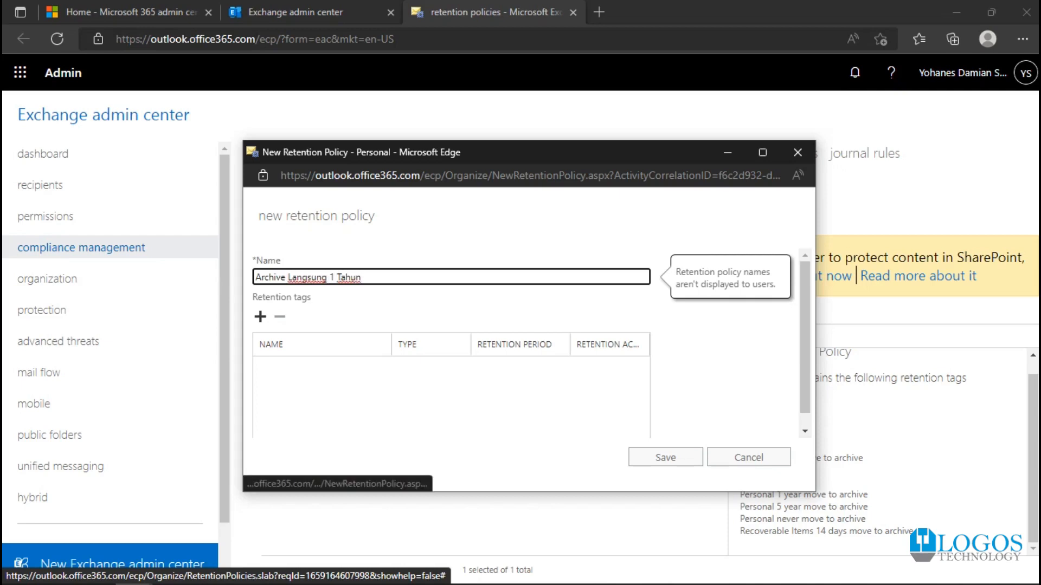
Add the Archive 1 Tahun retention tag to the new Archive Langsung 1 Tahun policy.
click(260, 317)
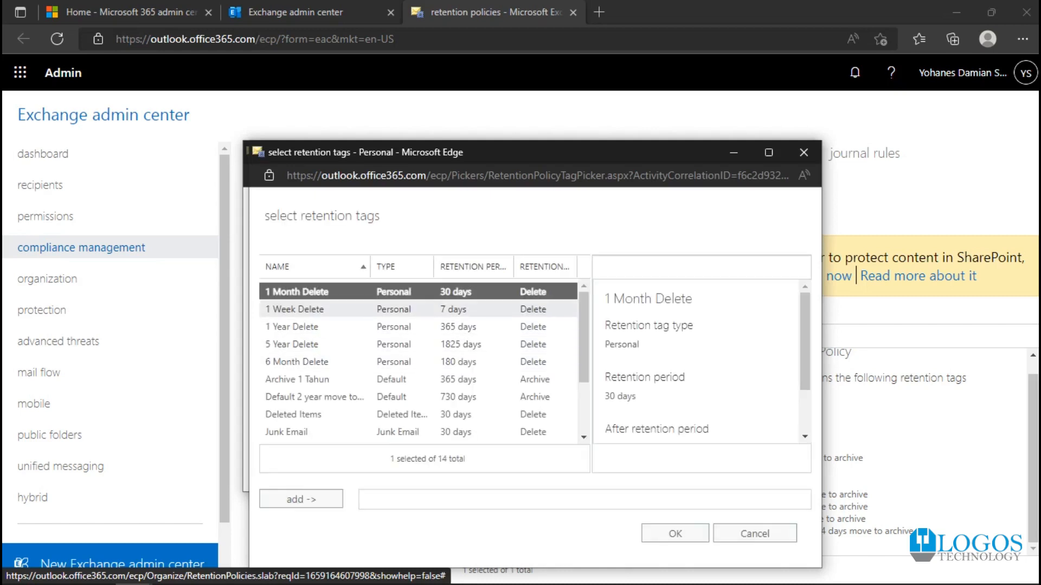
scroll(326, 320, down, 1)
click(325, 305)
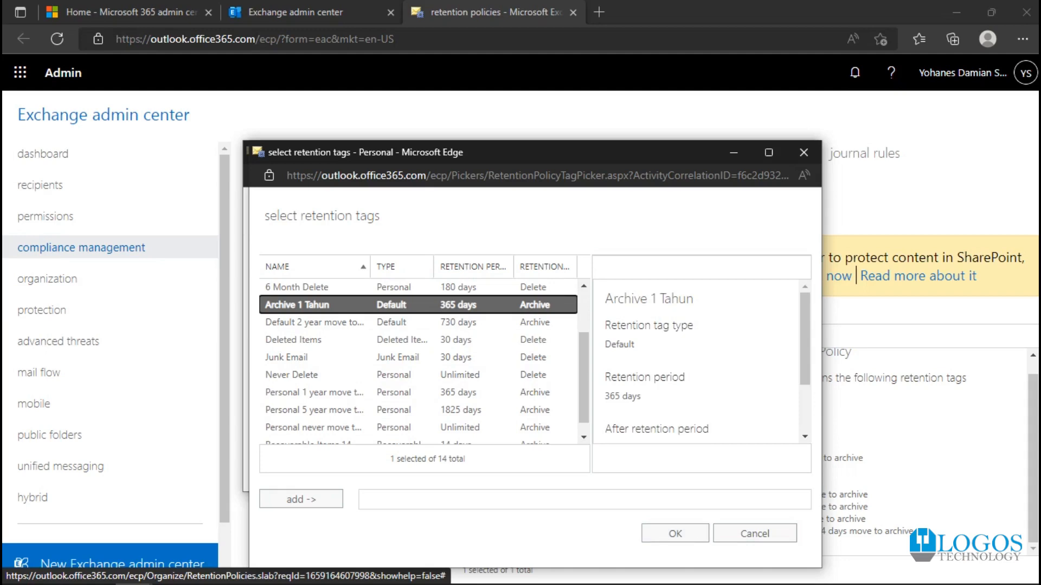
click(300, 500)
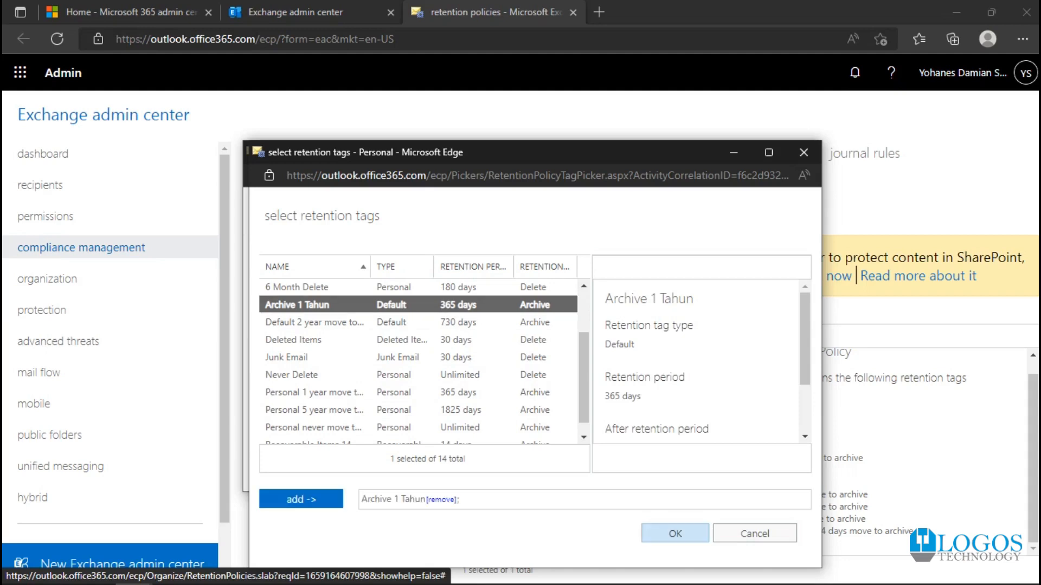
click(675, 534)
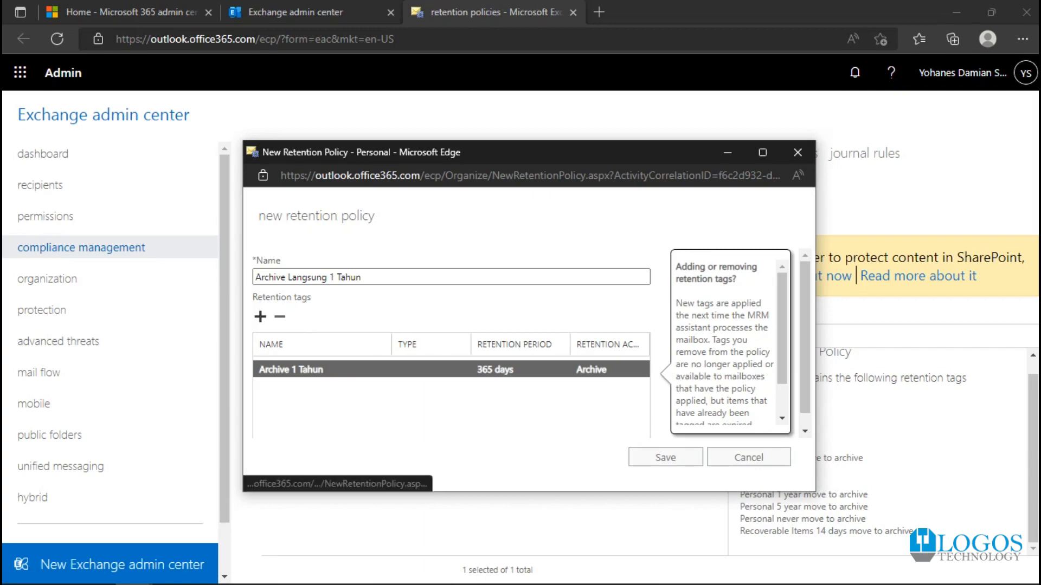
click(260, 317)
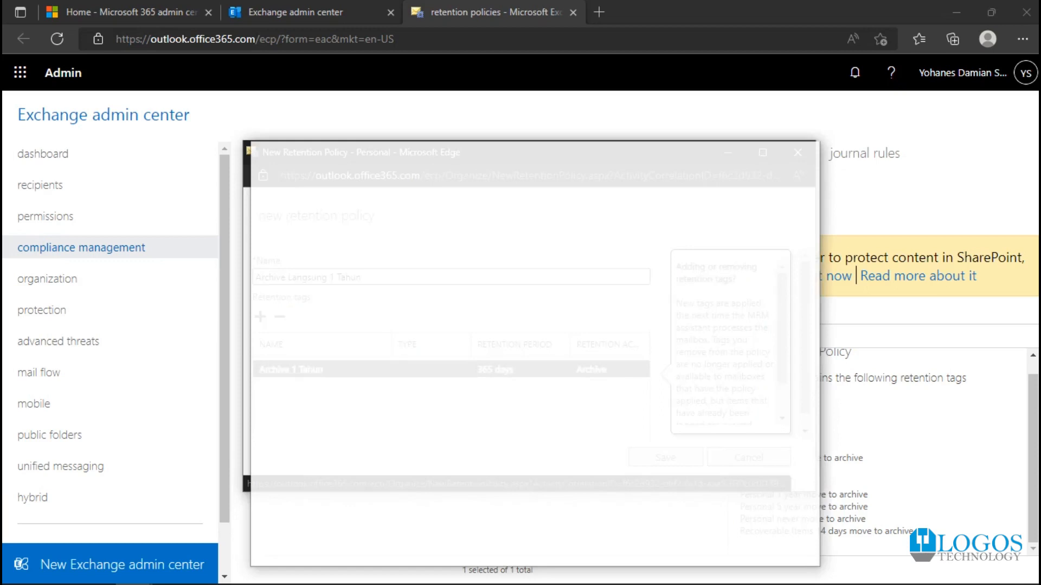
scroll(418, 344, down, 1)
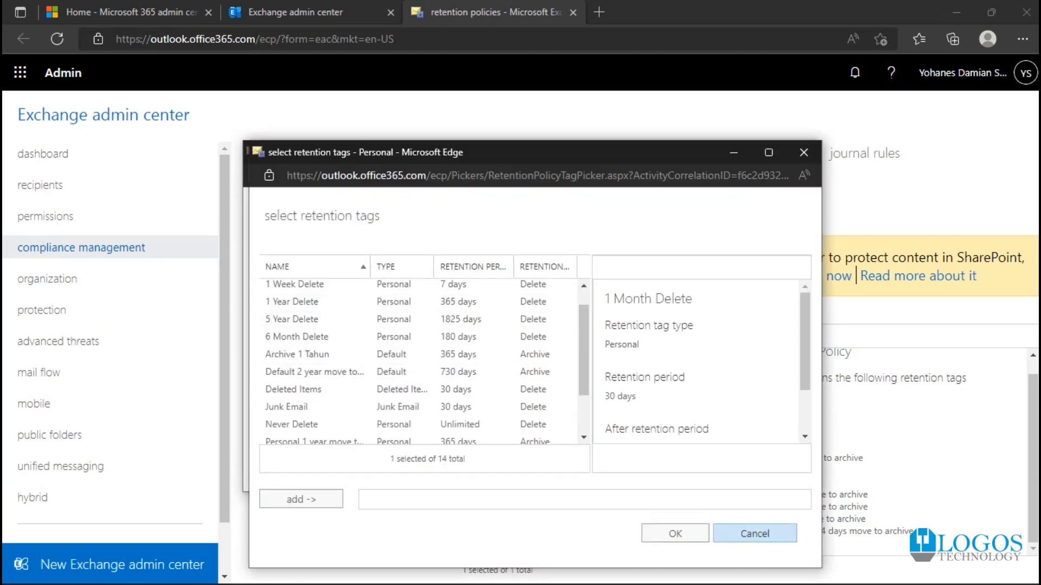
click(755, 534)
Save the new retention policy and review it beside Default MRM Policy in the refreshed policy list.
click(665, 457)
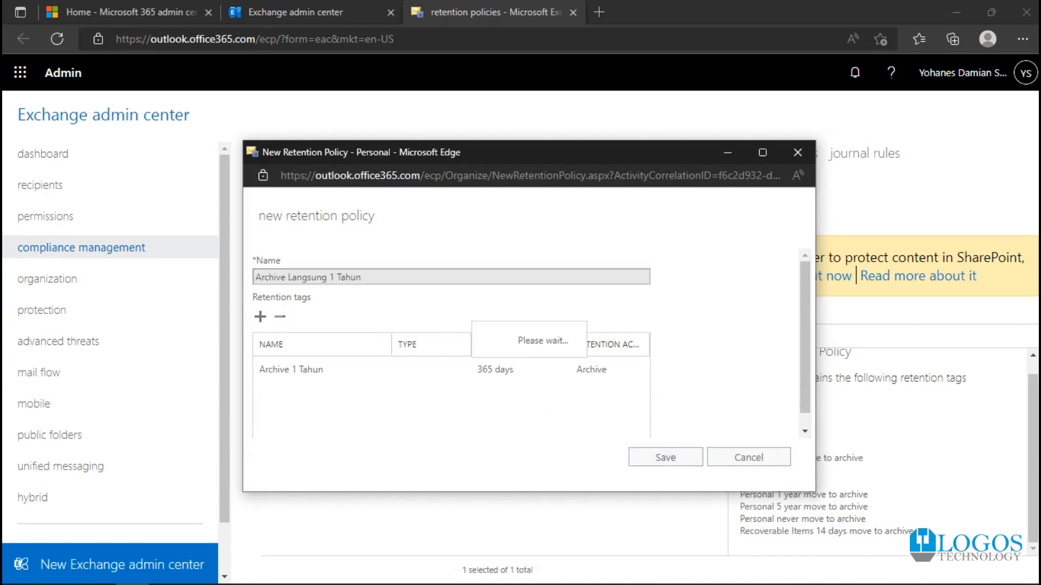
click(620, 412)
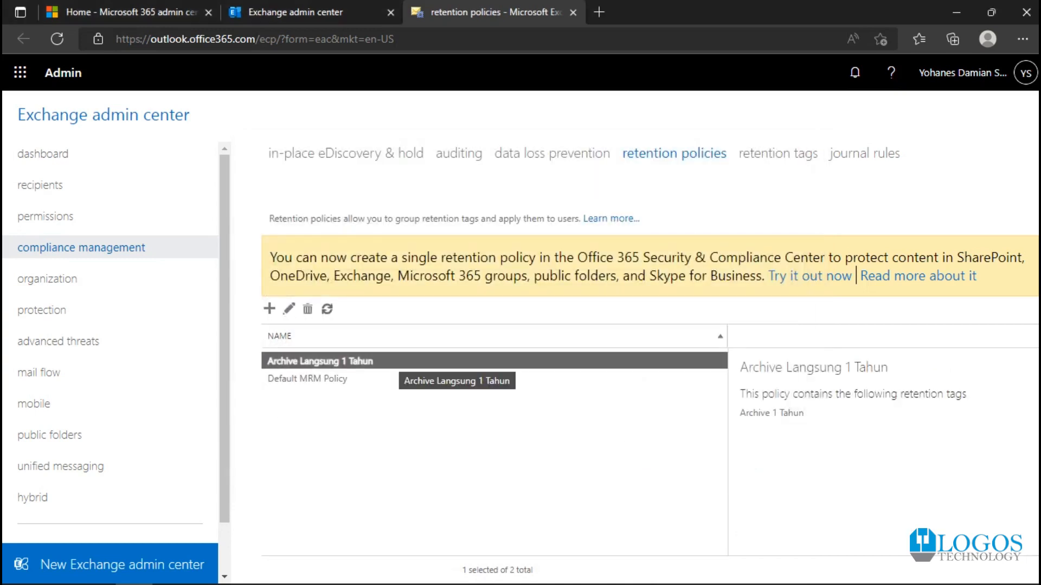
click(327, 309)
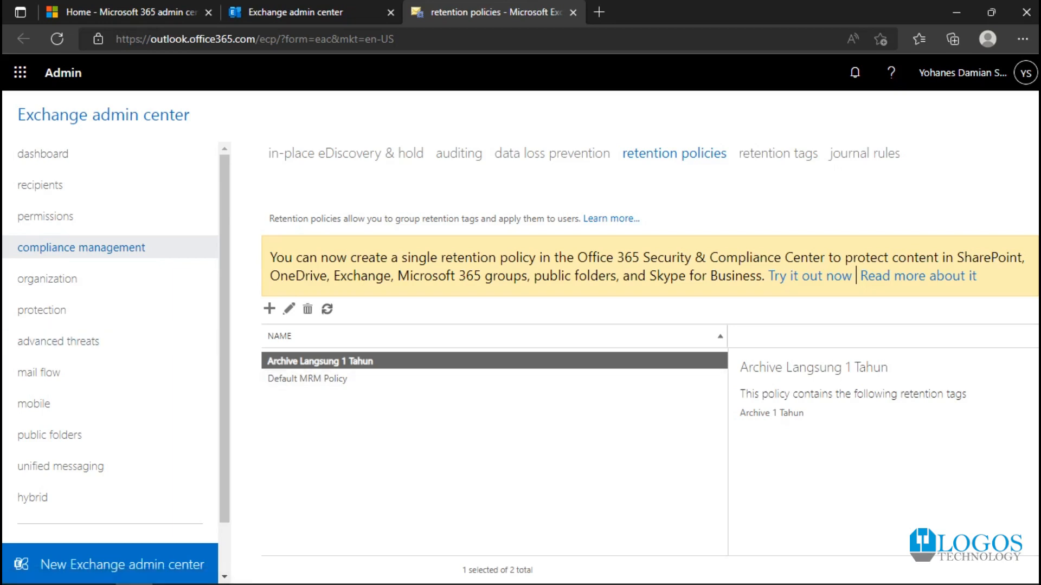
click(325, 379)
click(325, 361)
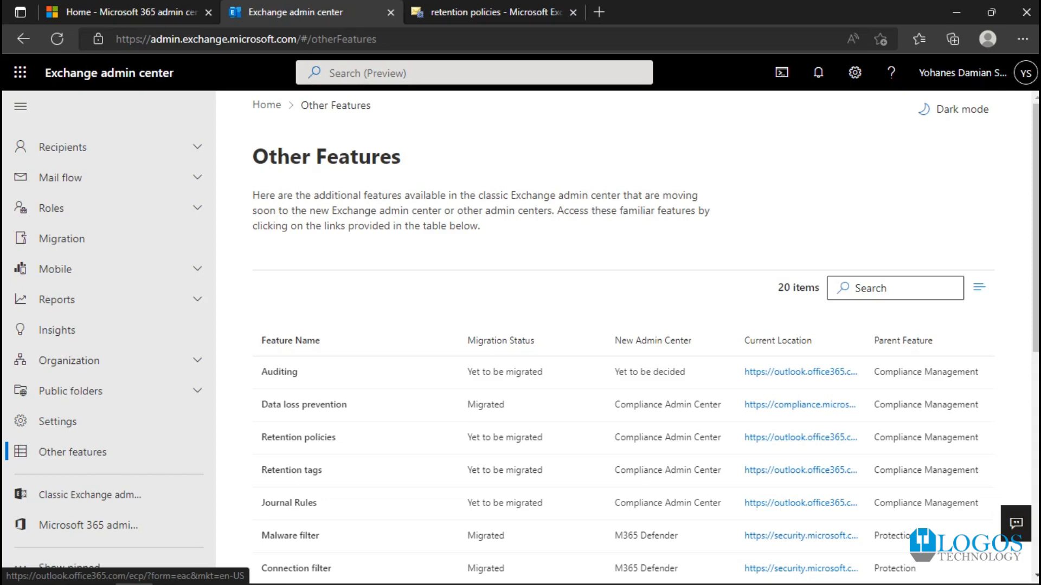
Switch to the new Exchange admin center and show the list of recipient mailboxes.
click(471, 13)
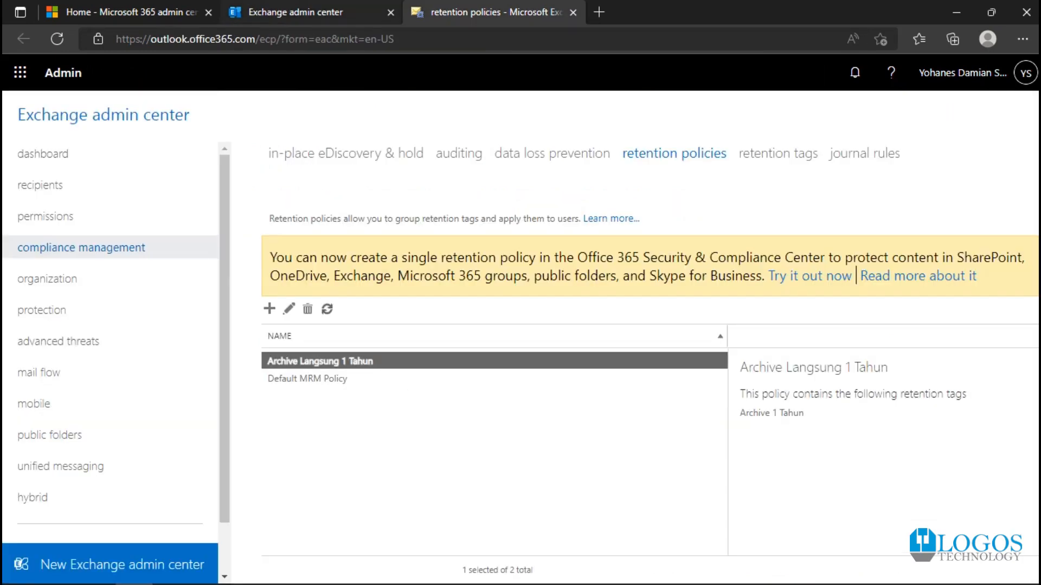
click(296, 12)
scroll(109, 172, up, 1)
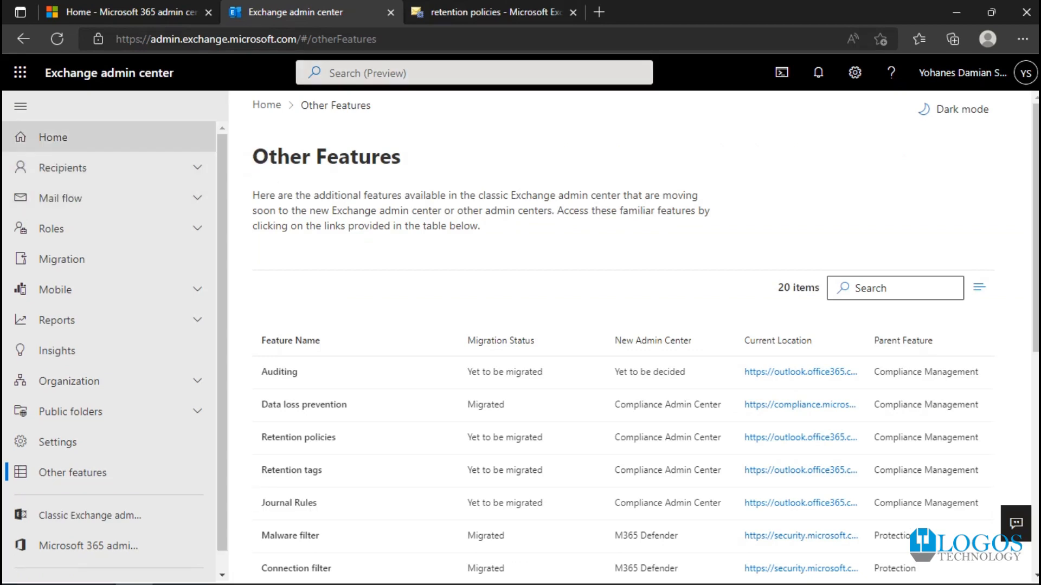
click(81, 167)
click(62, 195)
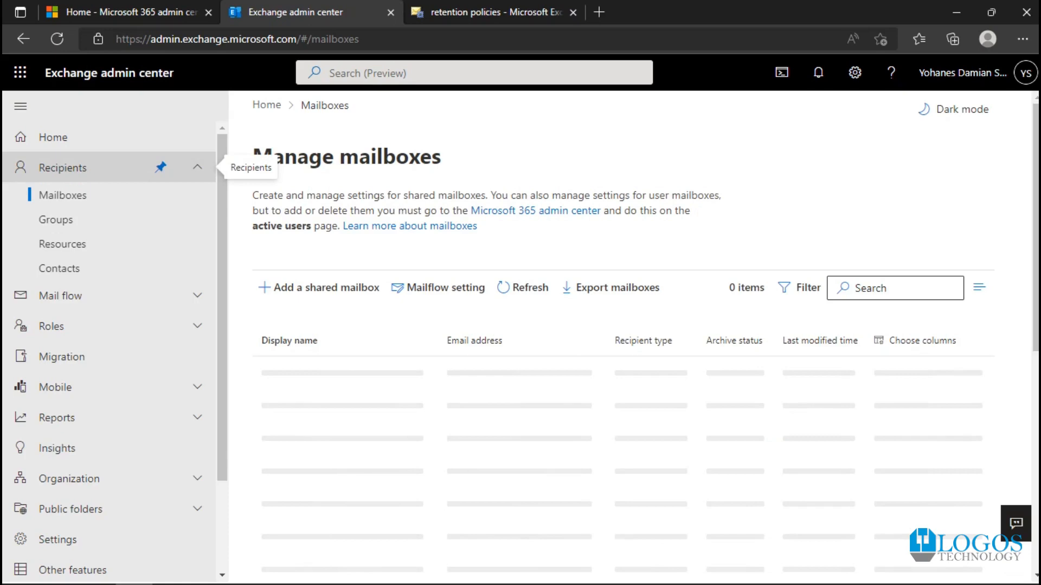
scroll(328, 260, down, 3)
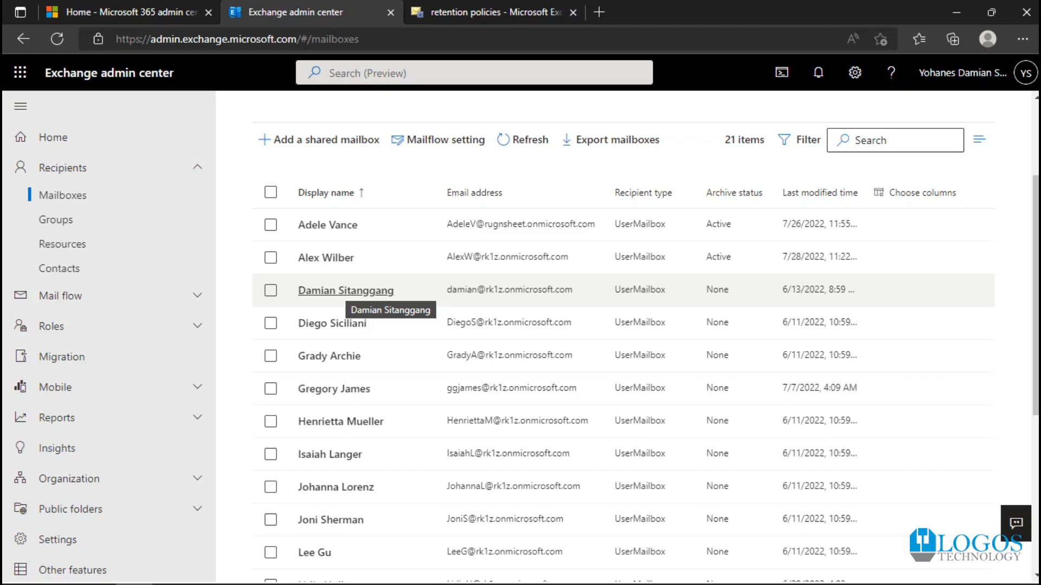
View the general details of the third user mailbox in the list and close them without changes.
click(346, 291)
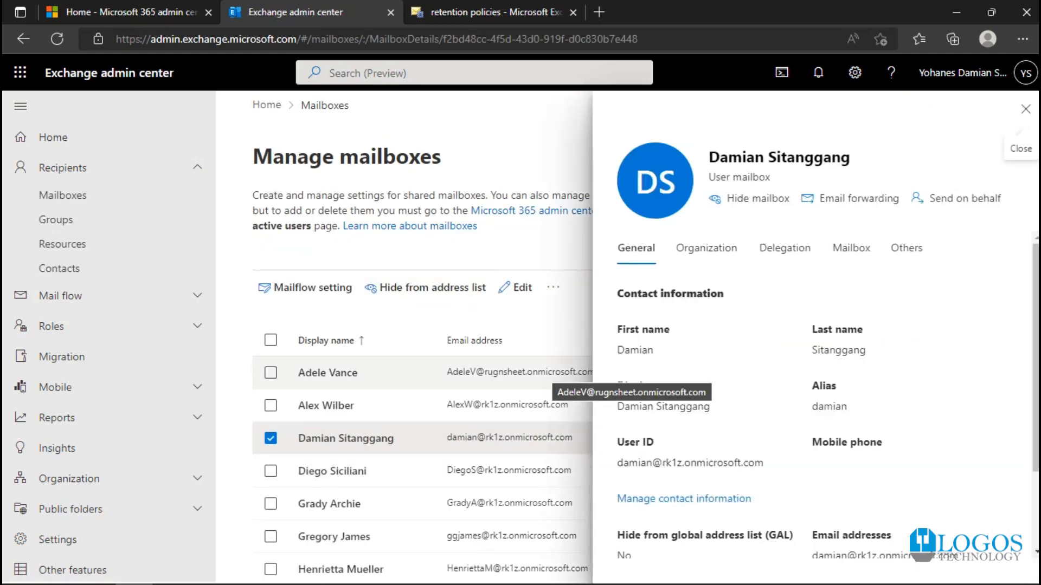
scroll(828, 398, down, 1)
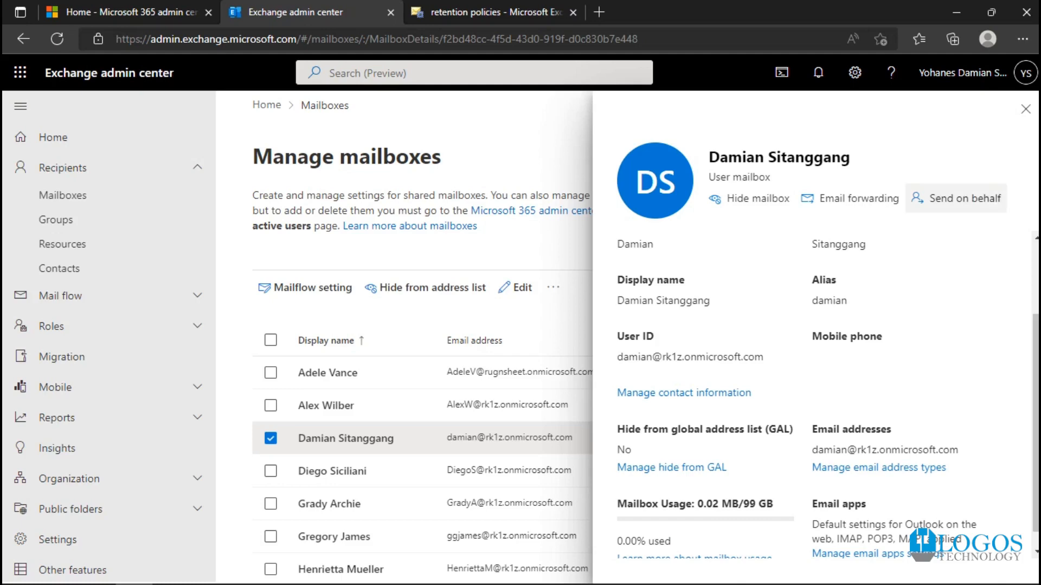
click(1026, 109)
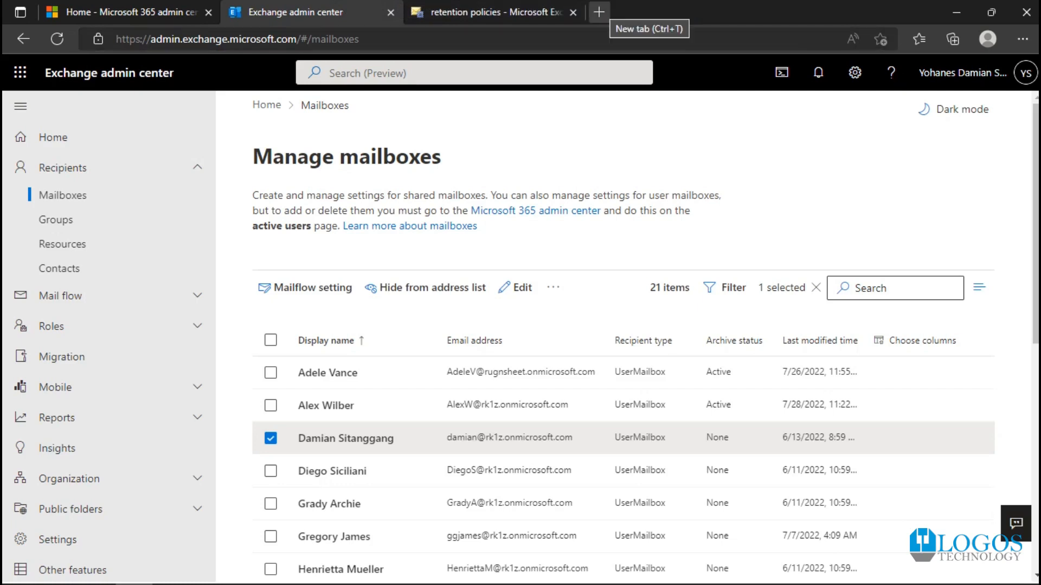
View the bookmarked YouTube video page on the online email archive feature, return to the mailboxes list and close the video page.
click(599, 12)
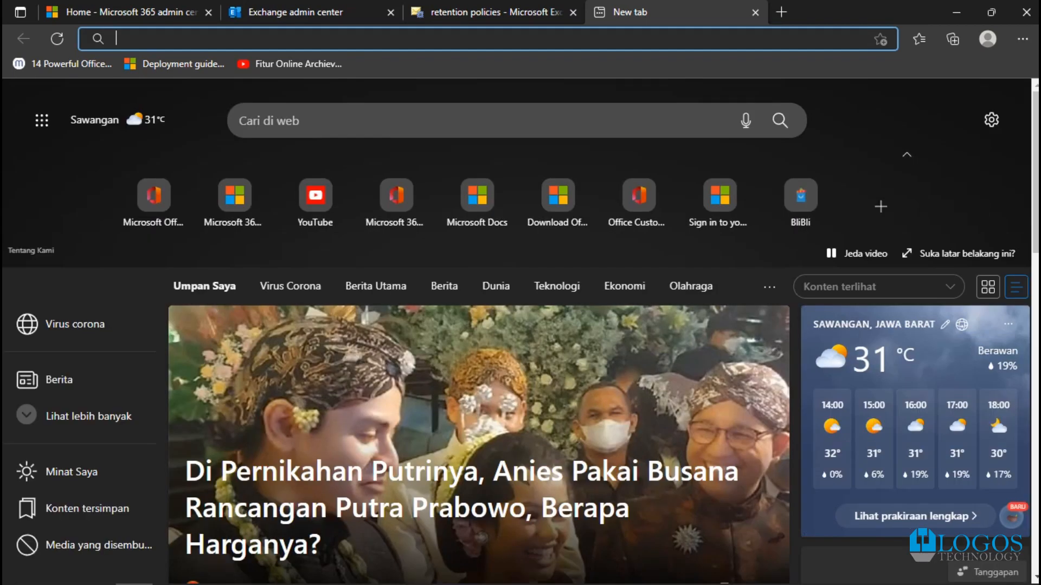
click(290, 63)
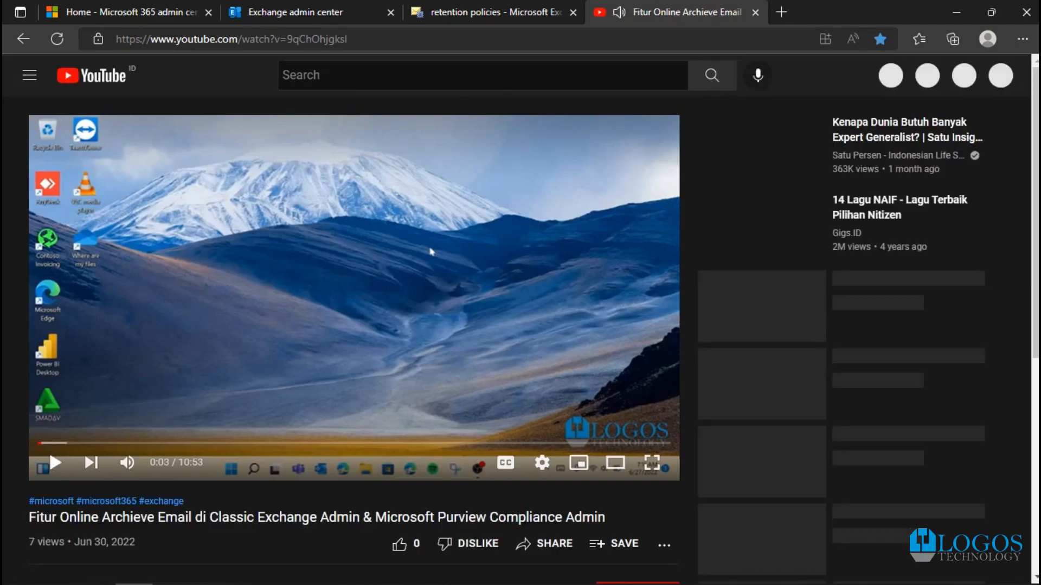
scroll(354, 288, down, 3)
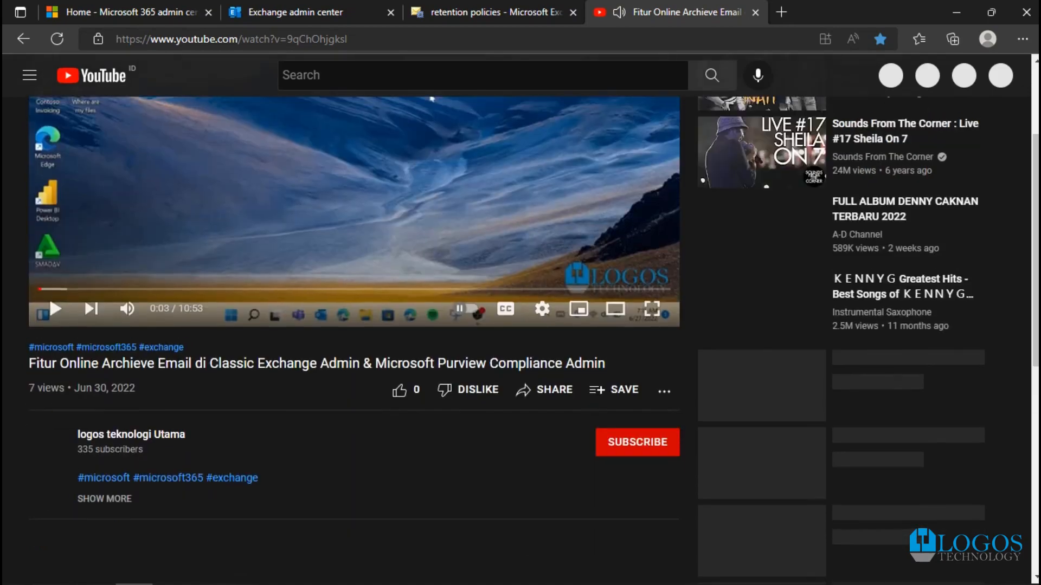
scroll(431, 251, up, 3)
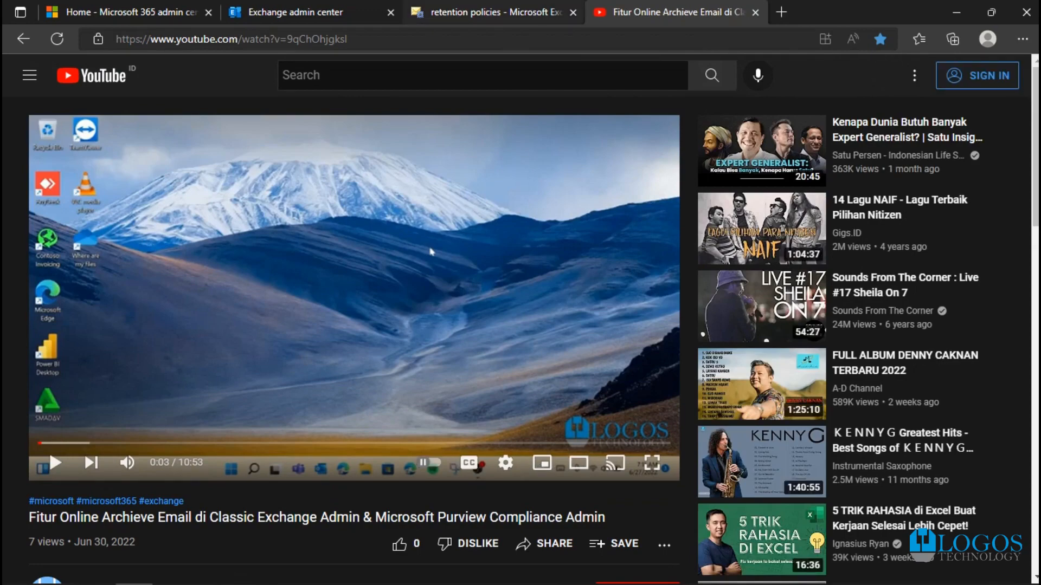
click(488, 12)
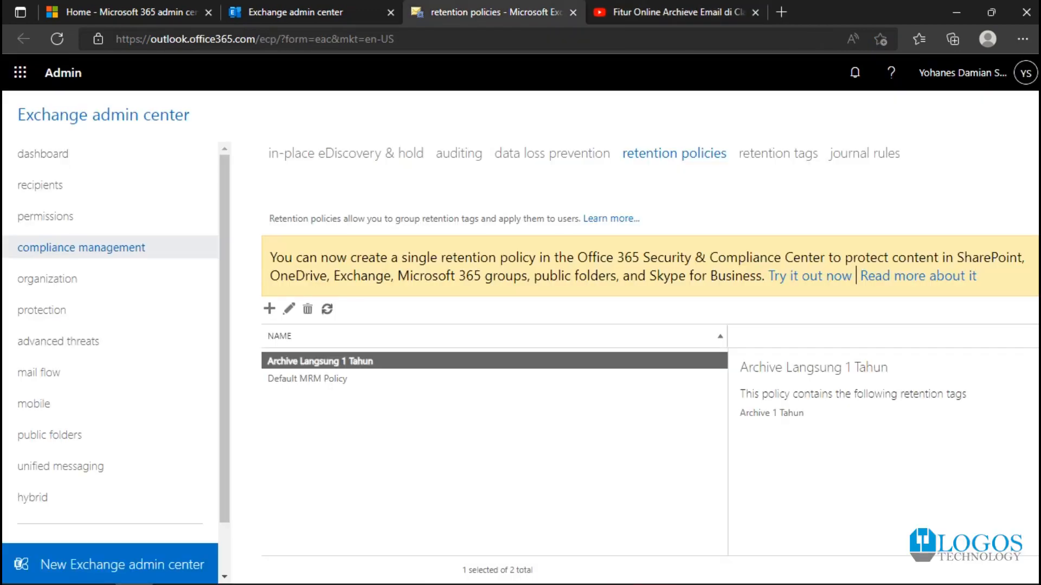
click(303, 12)
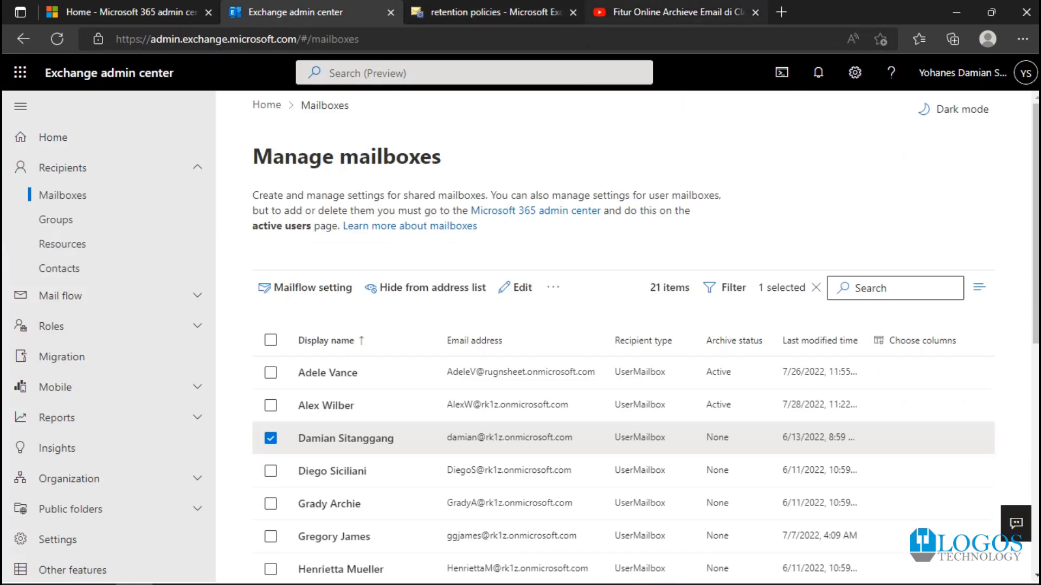
click(755, 12)
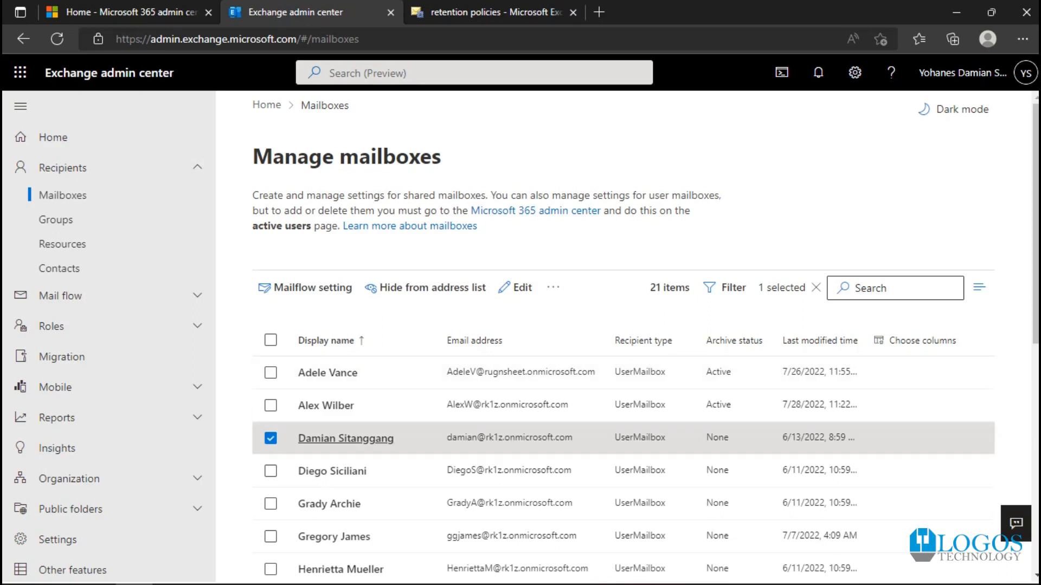
Reopen the third user mailbox and bring up its mailbox policies for editing.
click(346, 438)
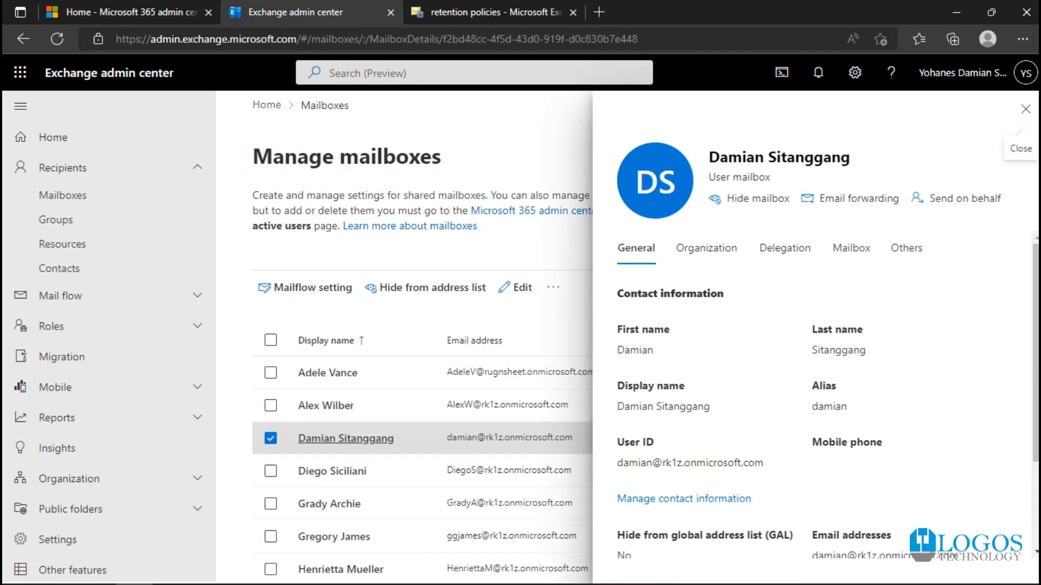
scroll(336, 415, down, 3)
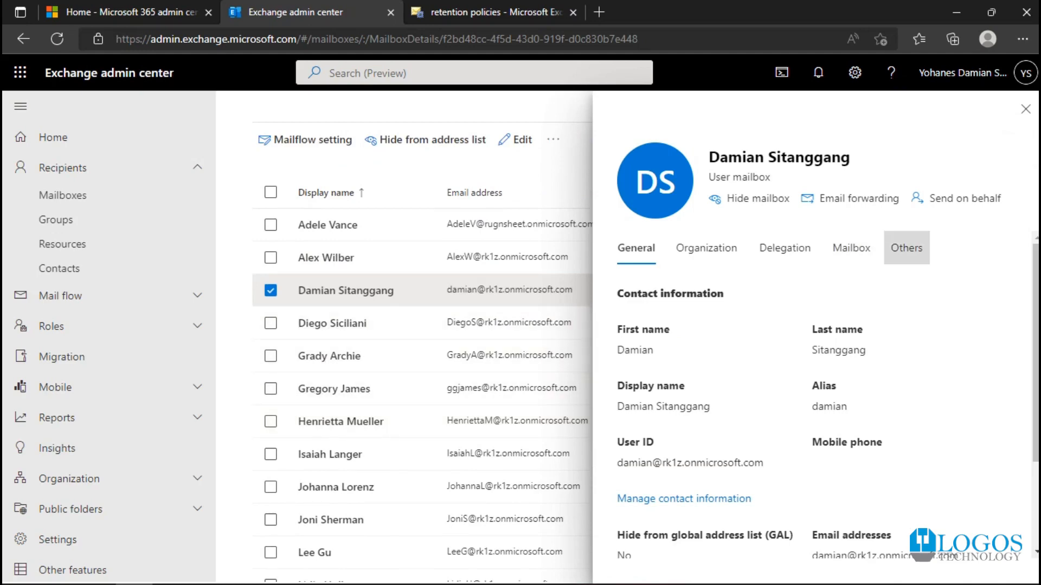
click(851, 247)
scroll(813, 379, down, 2)
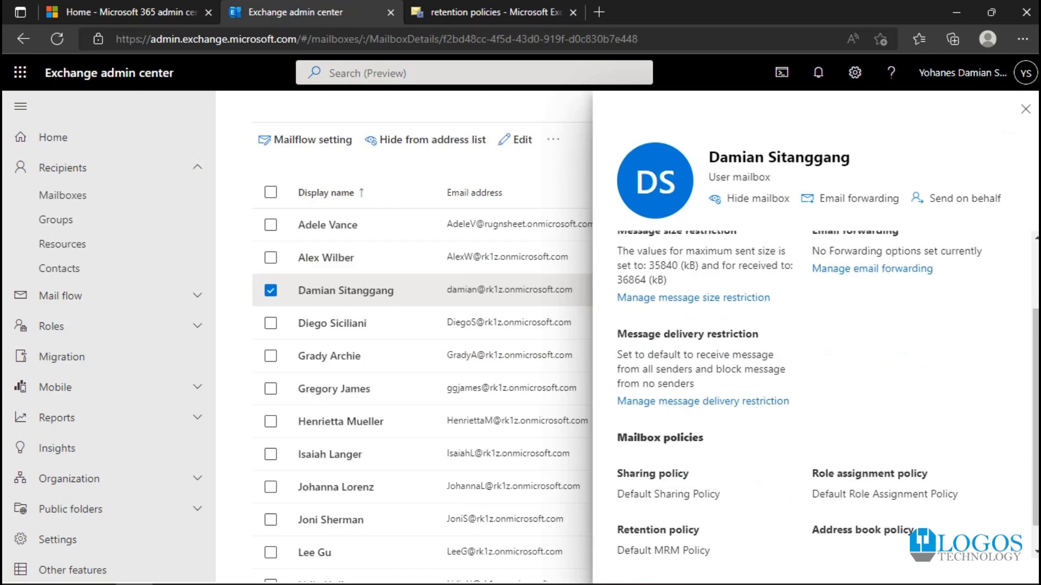
scroll(828, 393, down, 1)
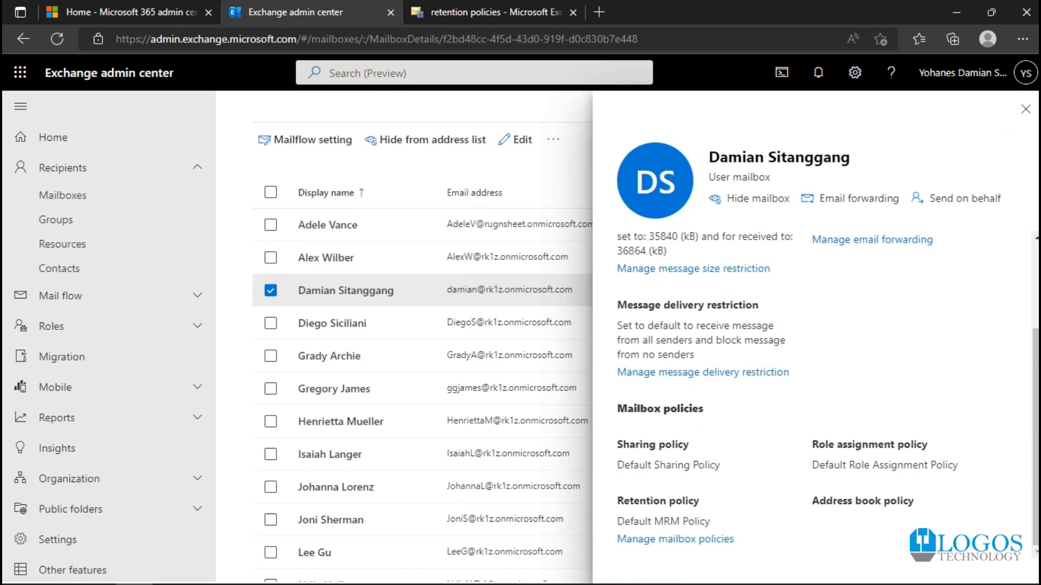
click(675, 540)
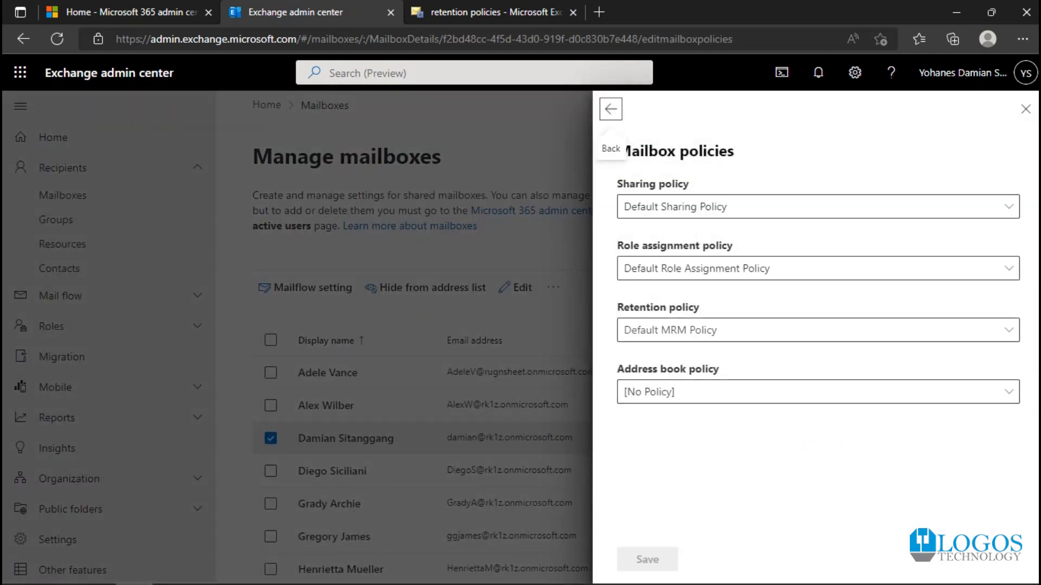
Set the mailbox's retention policy to Archive Langsung 1 Tahun, save the change and close the mailbox settings.
click(818, 330)
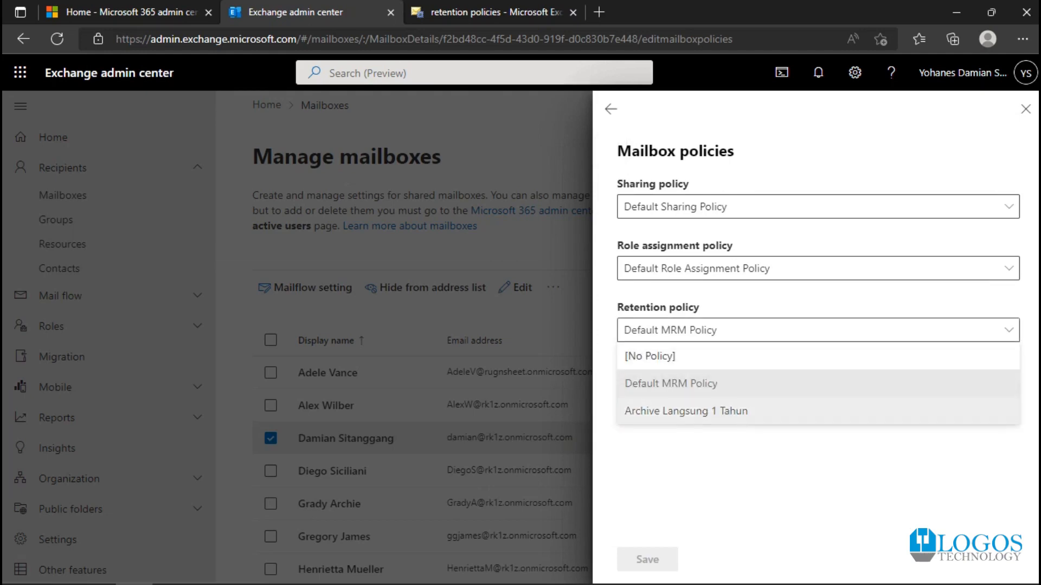
click(705, 411)
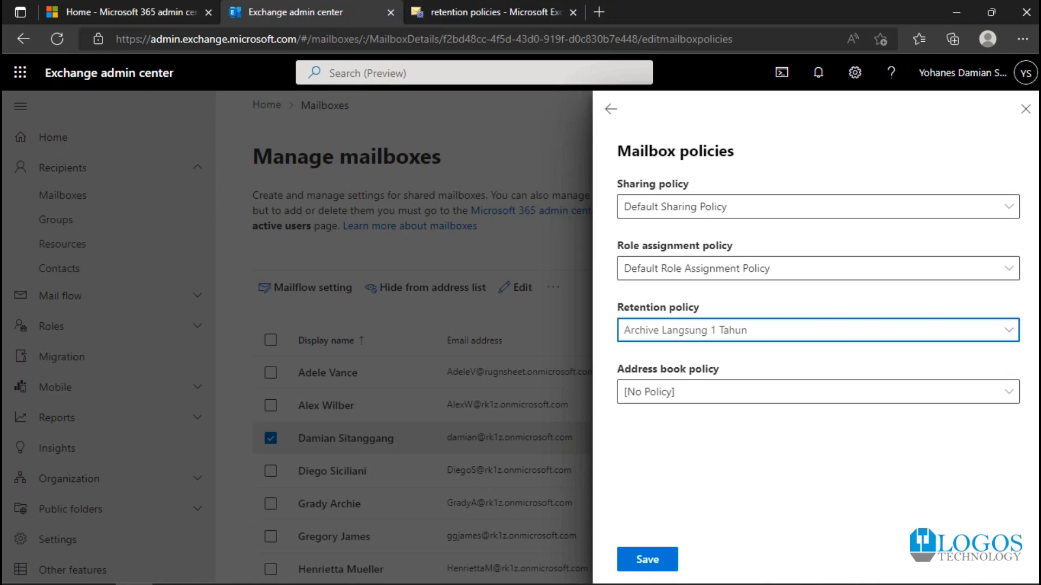
click(705, 331)
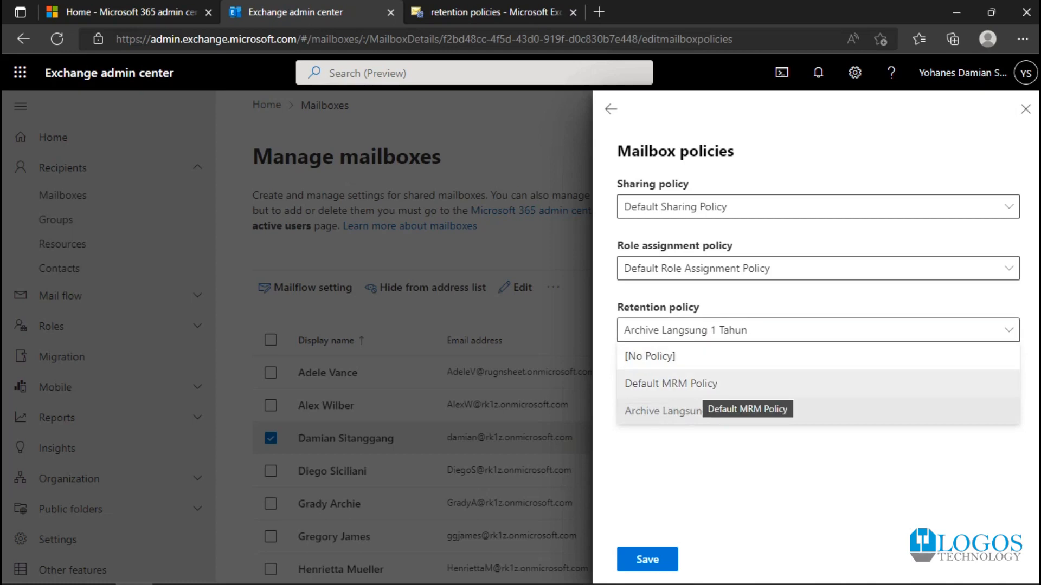
click(754, 412)
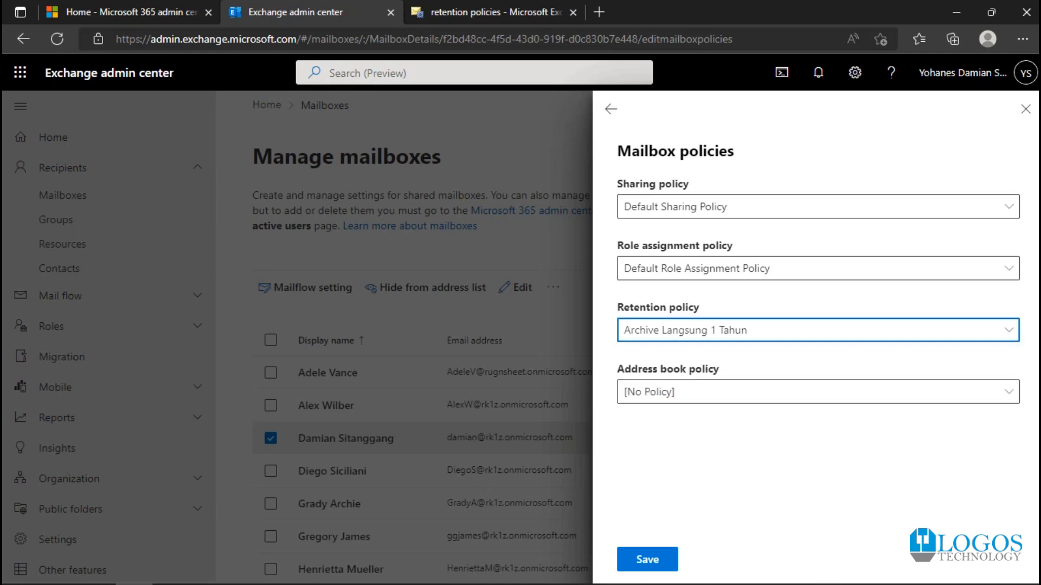
click(647, 560)
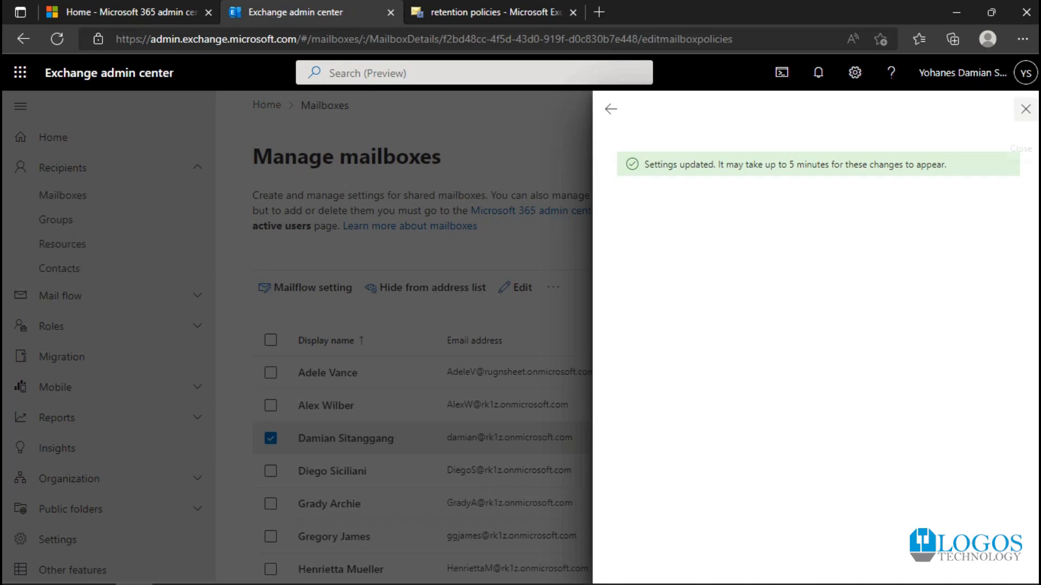
click(1025, 108)
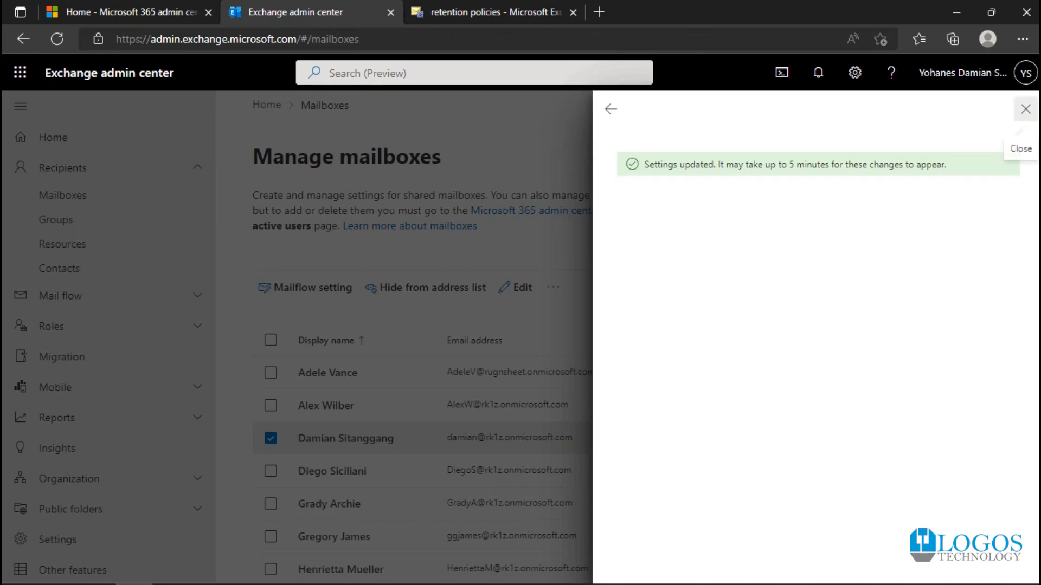